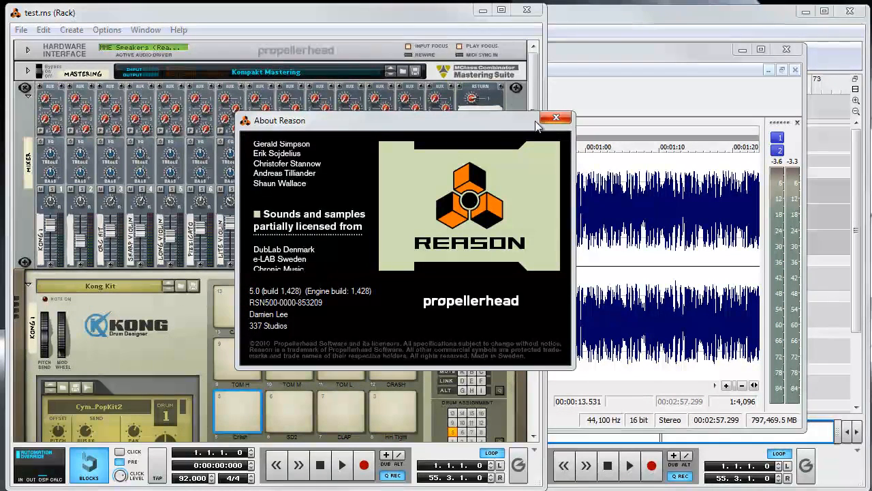
Reposition the About Reason window over the rack and close it.
{"action": "left_click_drag", "start_coordinate": [430, 118], "coordinate": [343, 98]}
{"action": "left_click_drag", "start_coordinate": [393, 110], "coordinate": [395, 114]}
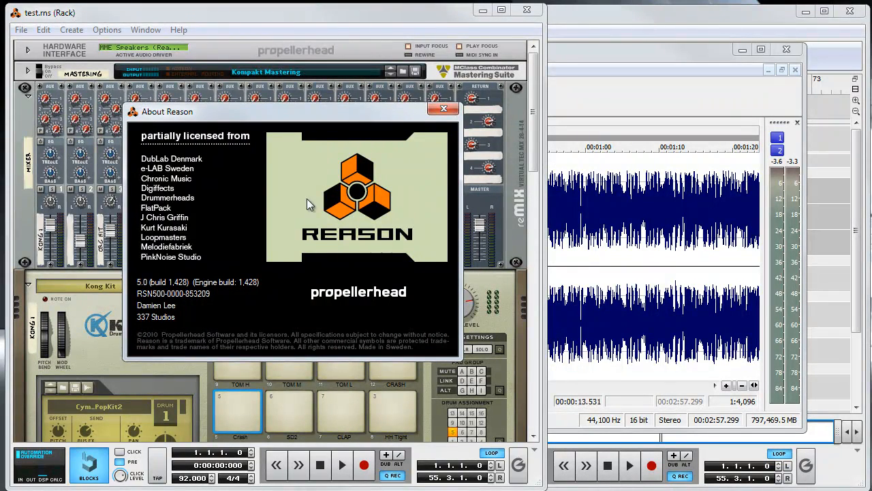
{"action": "left_click", "coordinate": [444, 109]}
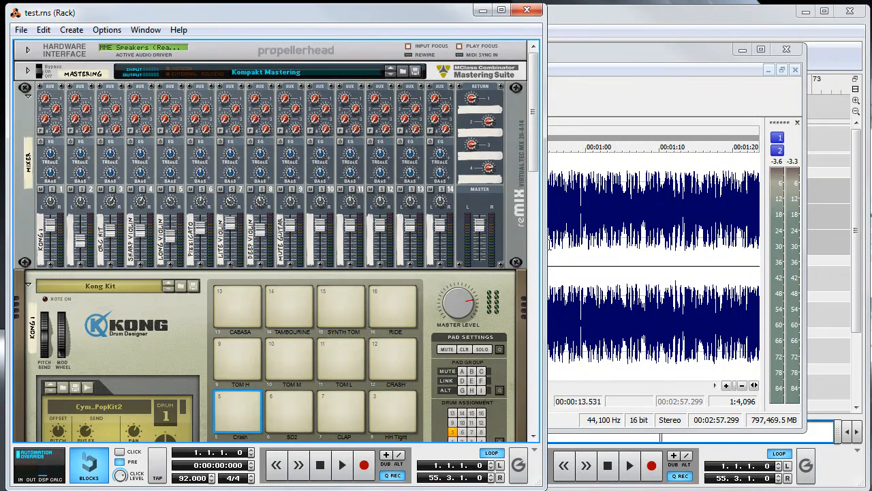
Switch to Sound Forge Pro with the Off In Da Club file and reposition its window over the Reason rack.
{"action": "left_click_drag", "start_coordinate": [551, 54], "coordinate": [523, 65]}
{"action": "left_click", "coordinate": [244, 109]}
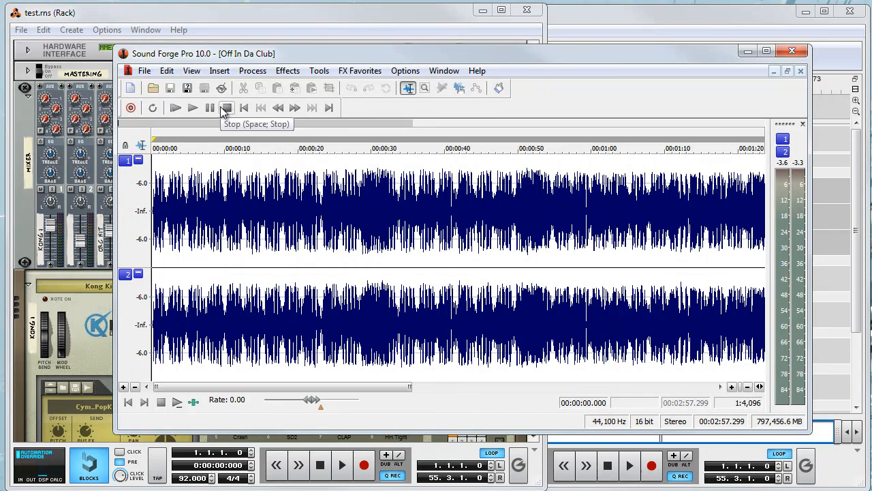
{"action": "left_click_drag", "start_coordinate": [249, 54], "coordinate": [260, 58]}
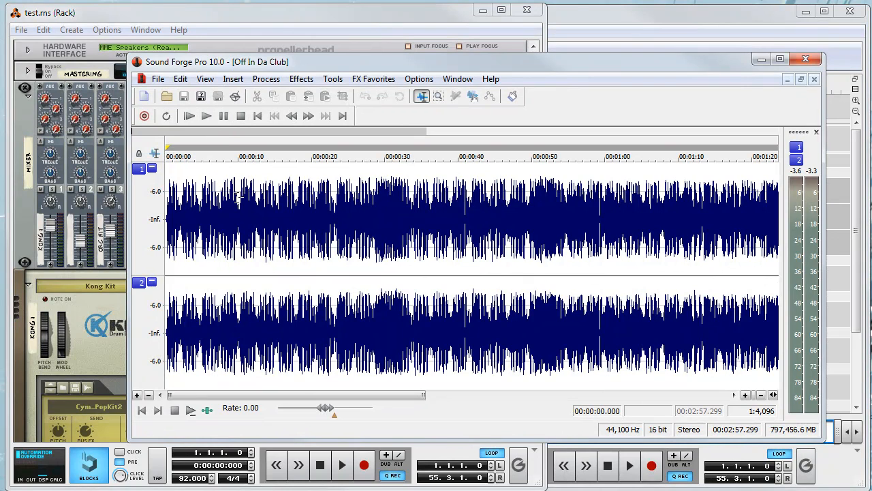
Play Off In Da Club from the start, jump to about 27 seconds, and pause playback.
{"action": "left_click", "coordinate": [206, 116]}
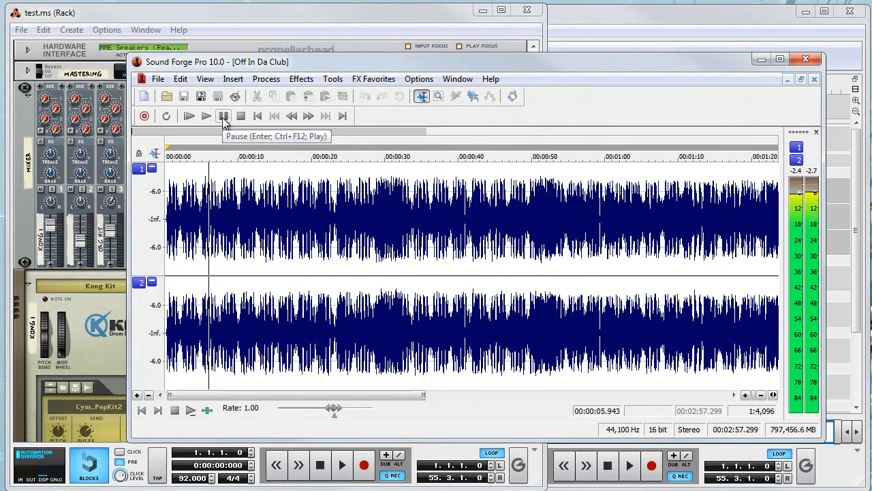
{"action": "left_click", "coordinate": [357, 232]}
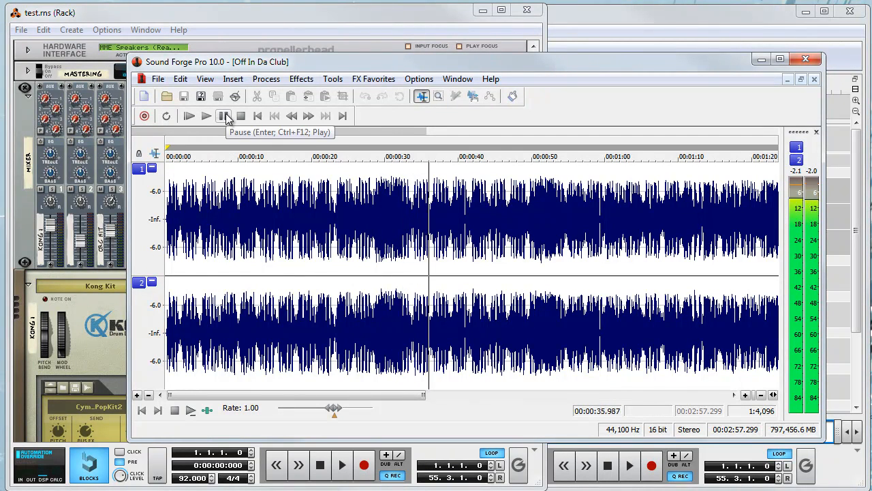
{"action": "left_click", "coordinate": [225, 116]}
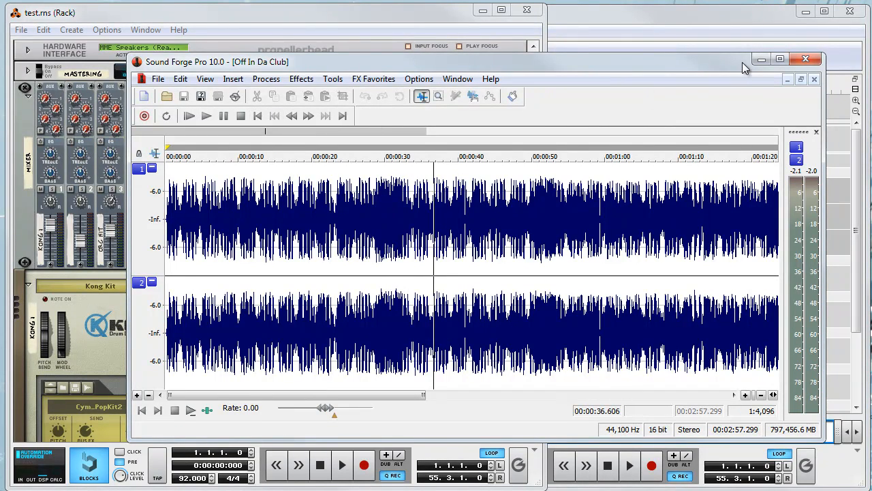
{"action": "left_click_drag", "start_coordinate": [594, 58], "coordinate": [601, 59]}
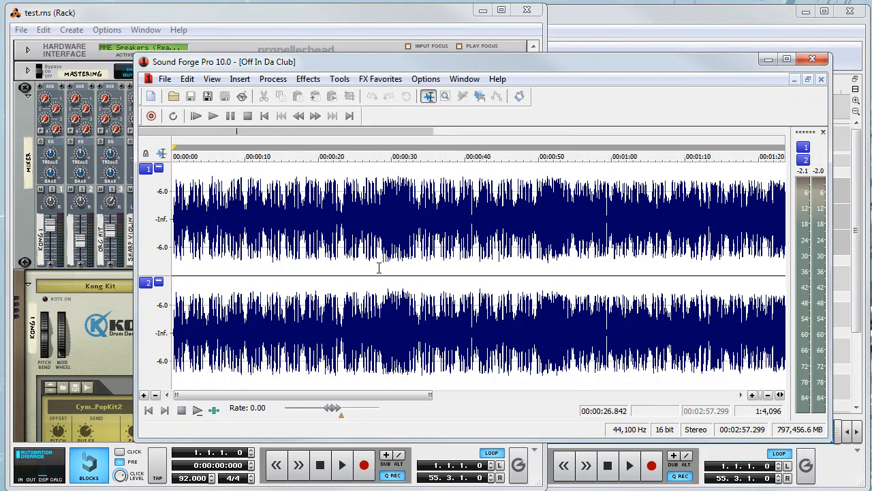
Select about 44.6 seconds of the waveform, clear the selection, and return the cursor to the start of the song.
{"action": "left_click_drag", "start_coordinate": [378, 275], "coordinate": [330, 293]}
{"action": "left_click_drag", "start_coordinate": [620, 361], "coordinate": [292, 289]}
{"action": "left_click", "coordinate": [241, 261]}
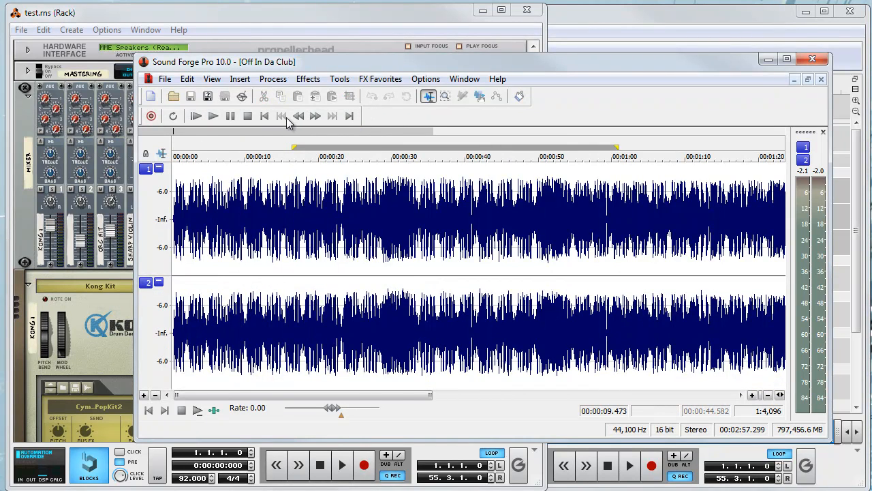
{"action": "left_click", "coordinate": [265, 116]}
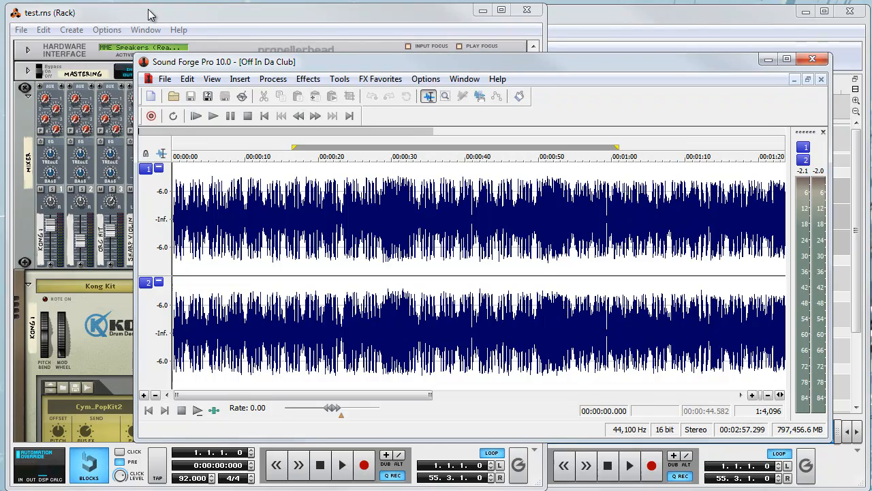
Look over the Reason rack of test.rns and return to Sound Forge Pro.
{"action": "left_click", "coordinate": [199, 16]}
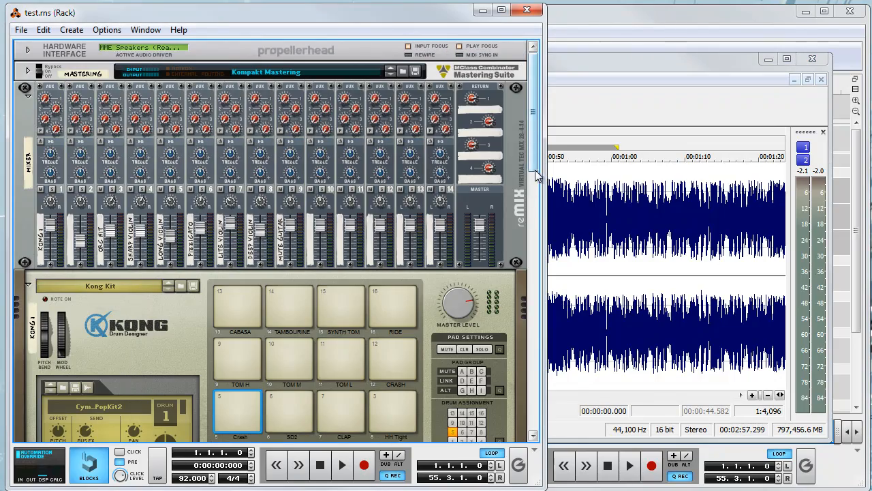
{"action": "left_click_drag", "start_coordinate": [533, 164], "coordinate": [539, 54]}
{"action": "left_click", "coordinate": [578, 61]}
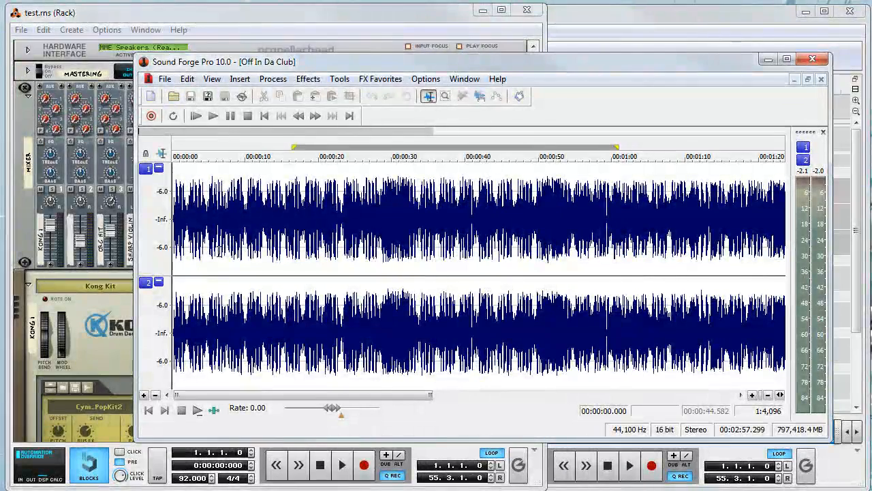
Zoom the waveform to its first 20 seconds and play the opening of the song from the start.
{"action": "scroll", "coordinate": [219, 257], "scroll_direction": "up", "scroll_amount": 2}
{"action": "key", "text": "space"}
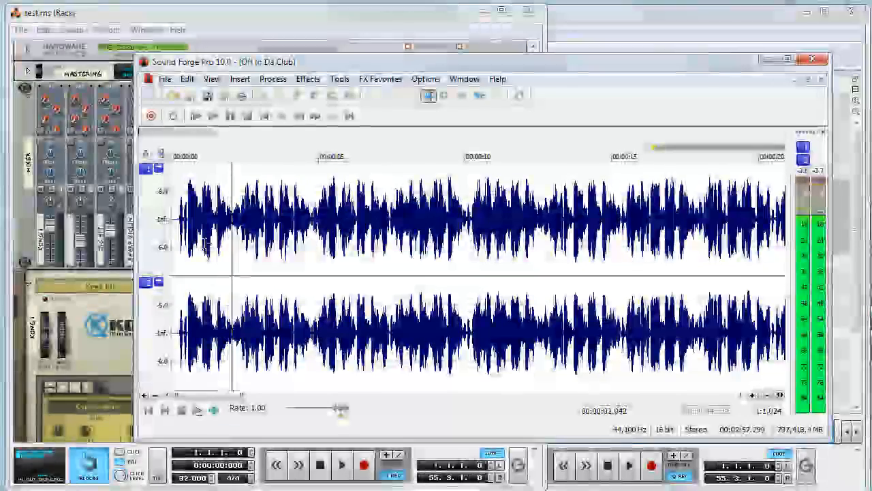
{"action": "key", "text": "space"}
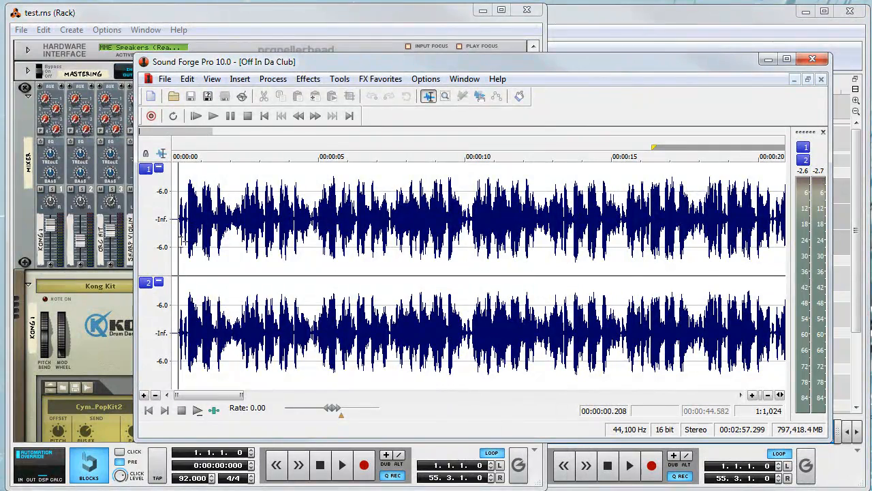
{"action": "left_click", "coordinate": [264, 116]}
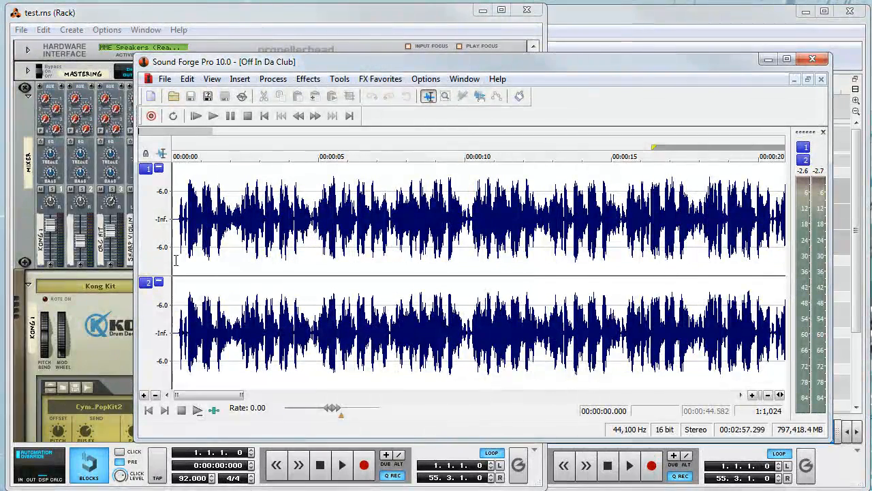
{"action": "key", "text": "space"}
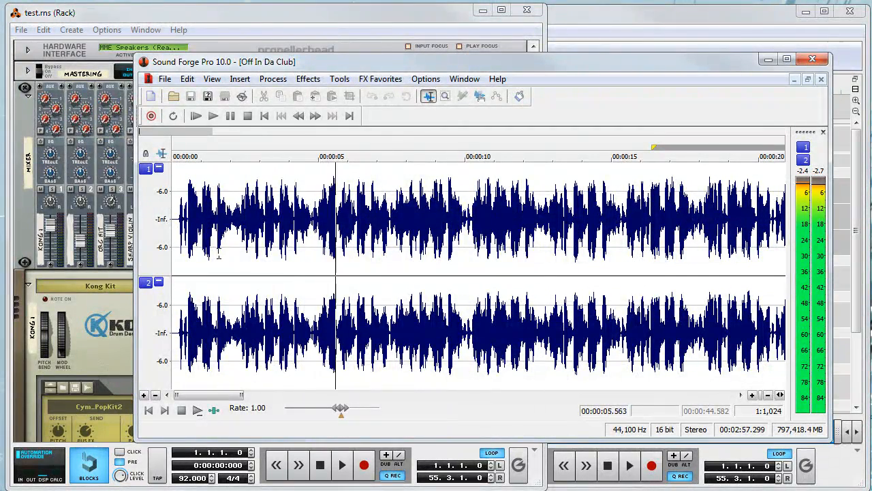
{"action": "key", "text": "space"}
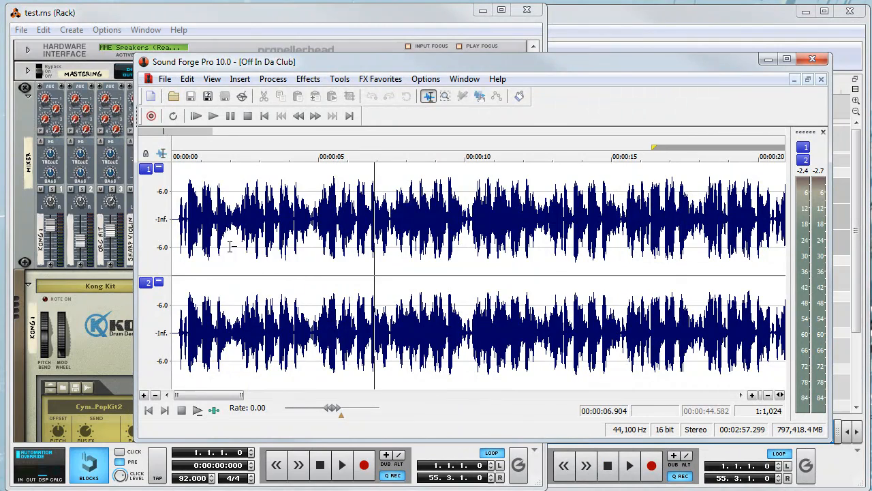
Replay the song's opening several times, starting each pass within its first second.
{"action": "left_click", "coordinate": [183, 272]}
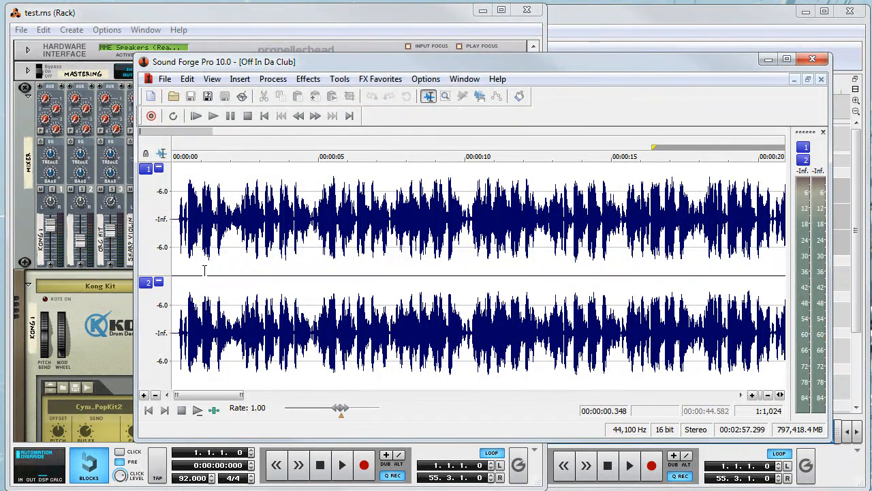
{"action": "key", "text": "space"}
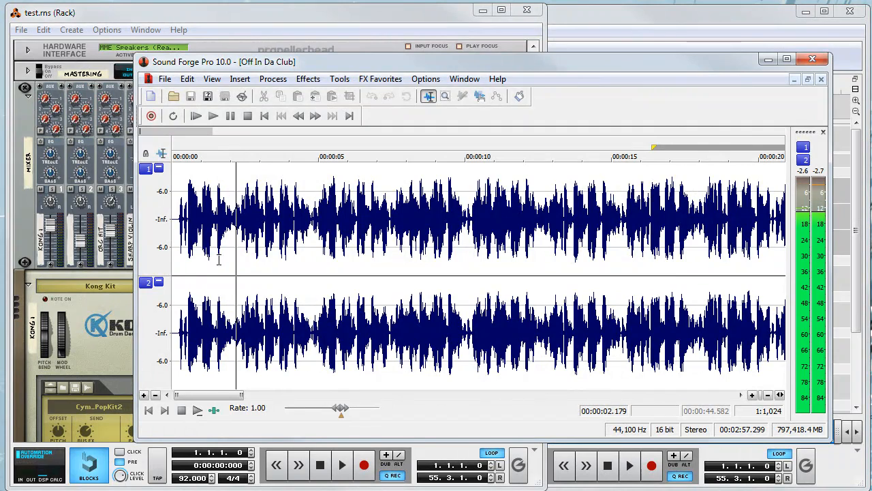
{"action": "left_click", "coordinate": [190, 264]}
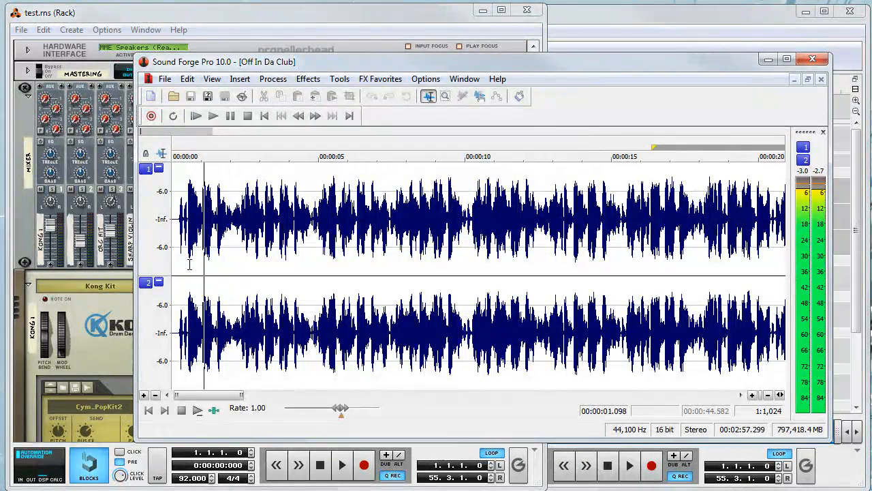
{"action": "key", "text": "space"}
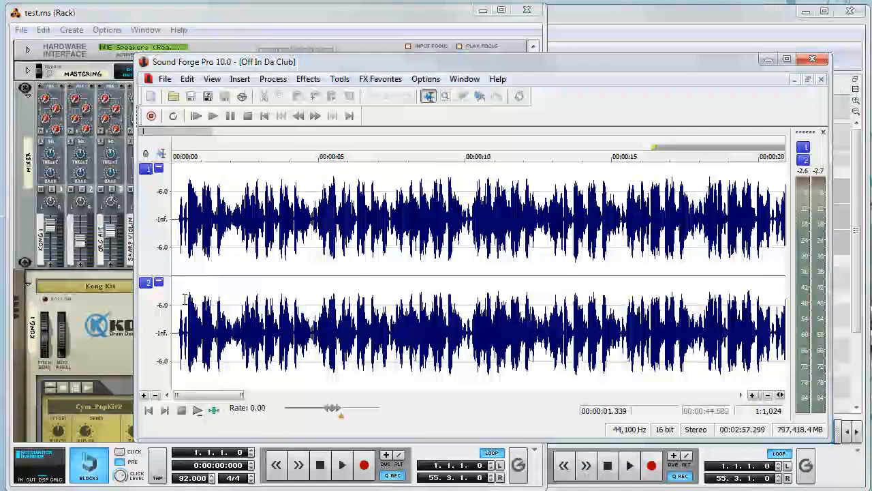
{"action": "key", "text": "space"}
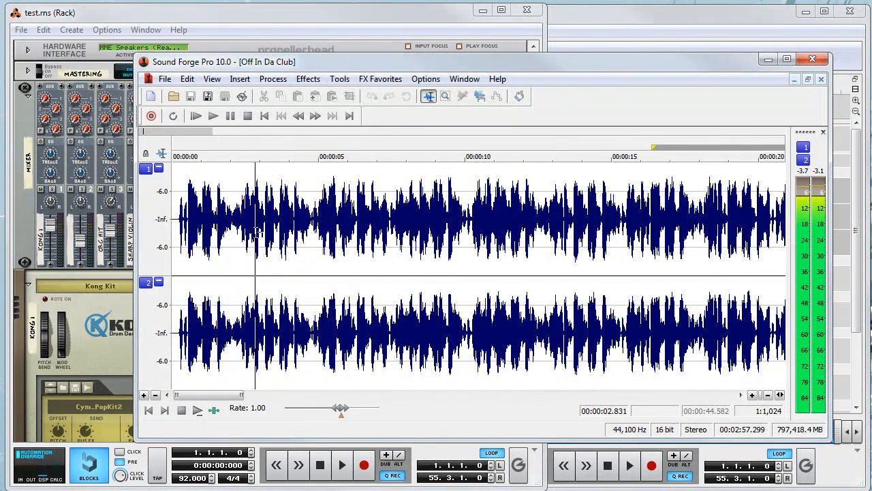
{"action": "key", "text": "space"}
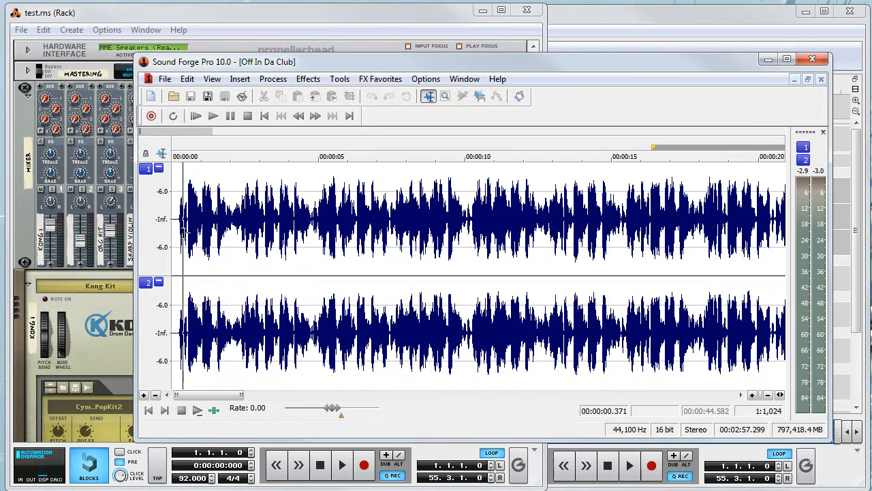
{"action": "key", "text": "space"}
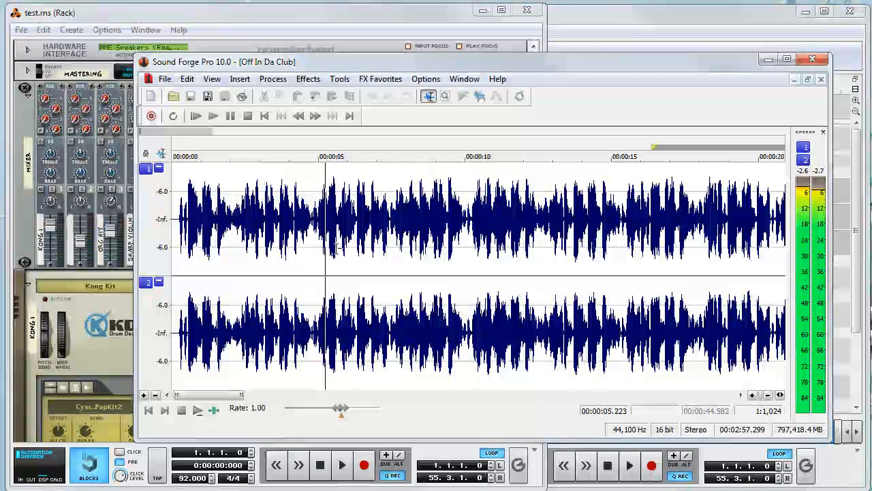
{"action": "key", "text": "space"}
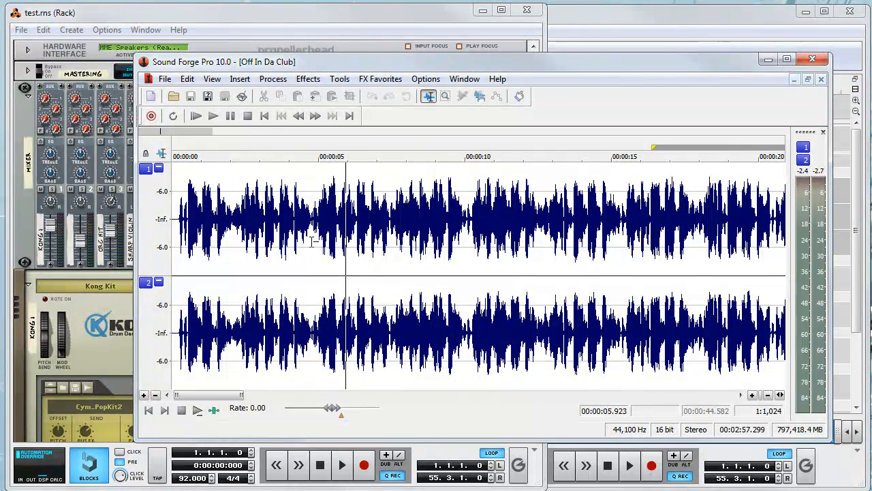
Select and play about 0.58 seconds of the waveform near 2.5 seconds, and continue listening from about 3 seconds.
{"action": "left_click", "coordinate": [229, 242]}
{"action": "key", "text": "space"}
{"action": "key", "text": "space"}
{"action": "left_click_drag", "start_coordinate": [243, 246], "coordinate": [257, 286]}
{"action": "key", "text": "space"}
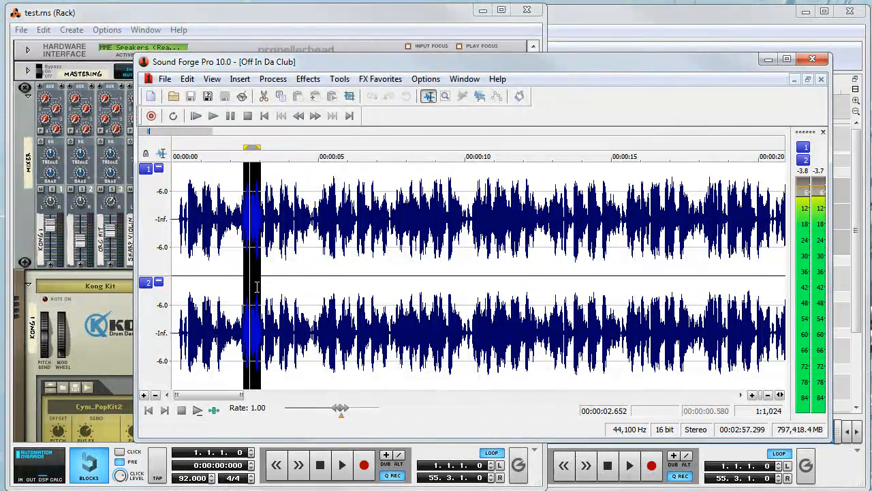
{"action": "left_click", "coordinate": [261, 281]}
{"action": "key", "text": "space"}
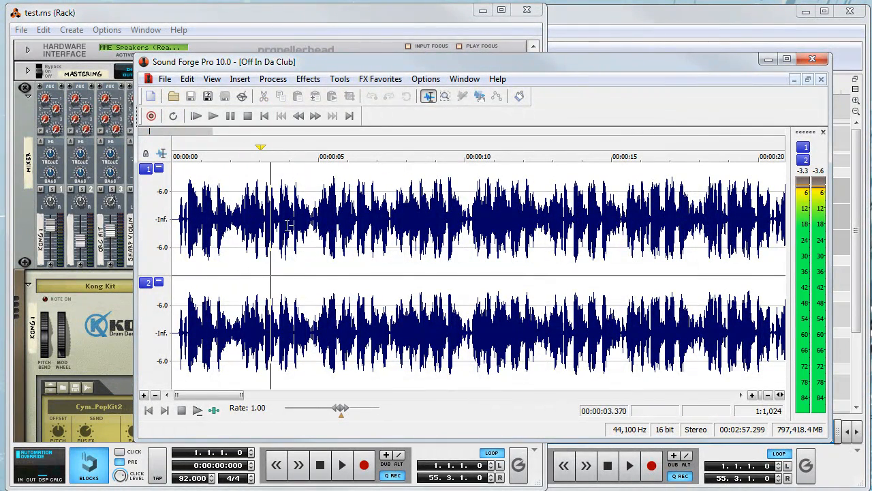
{"action": "key", "text": "space"}
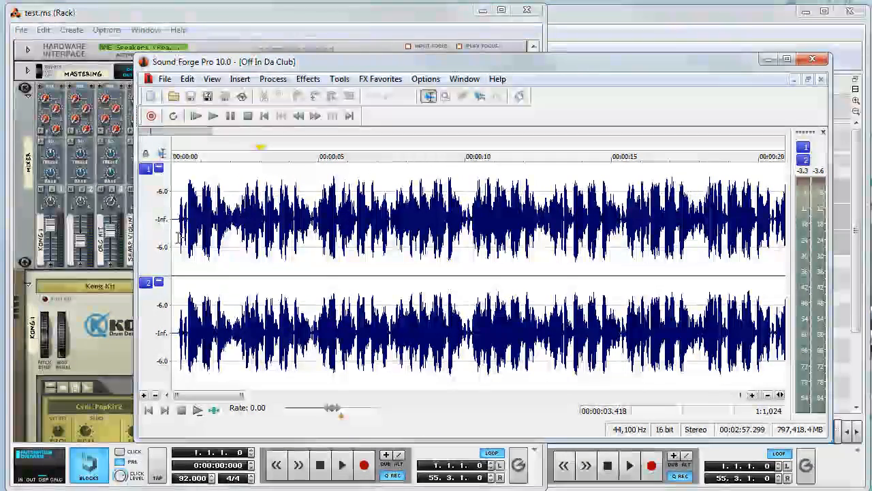
Play the song's opening from about 0.2 seconds and stop playback.
{"action": "left_click", "coordinate": [178, 250]}
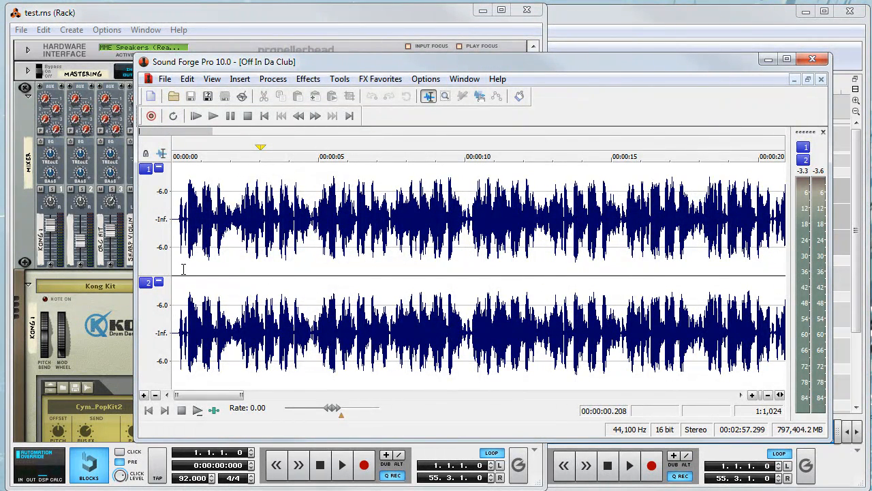
{"action": "key", "text": "space"}
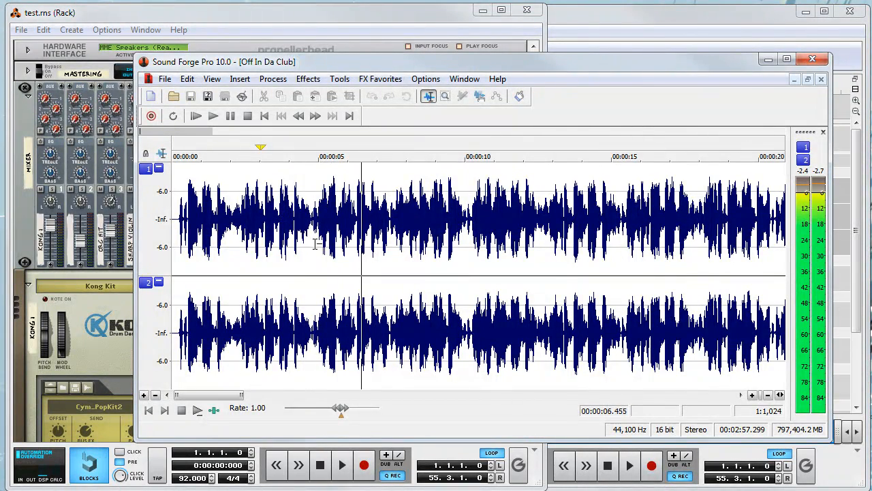
{"action": "key", "text": "space"}
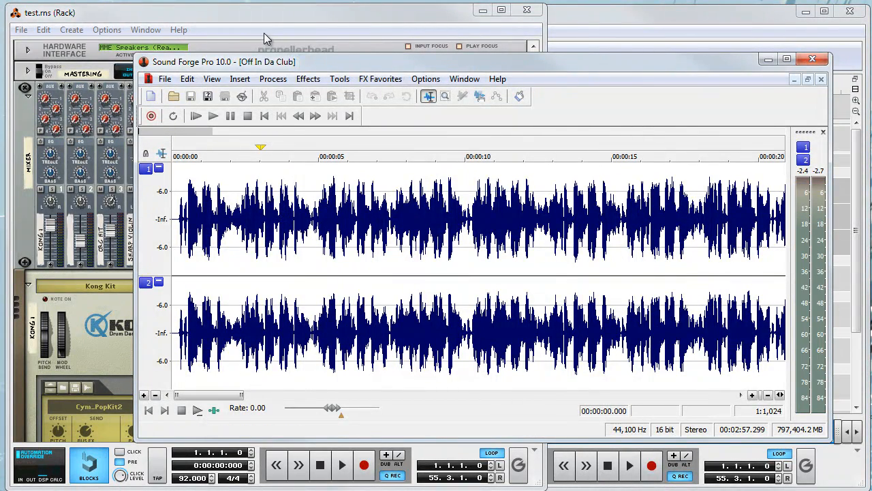
Revisit the Reason window, play the song in Sound Forge Pro from the beginning, and place the cursor at about 0.2 seconds.
{"action": "left_click", "coordinate": [263, 21]}
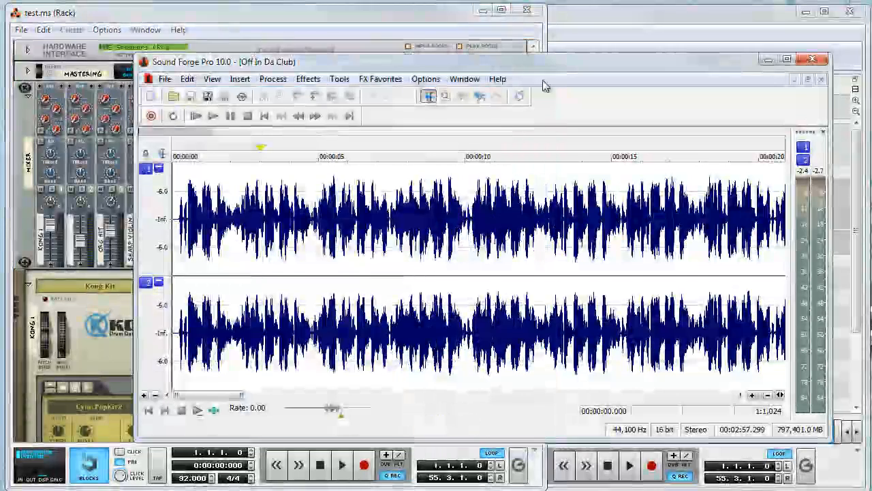
{"action": "key", "text": "space"}
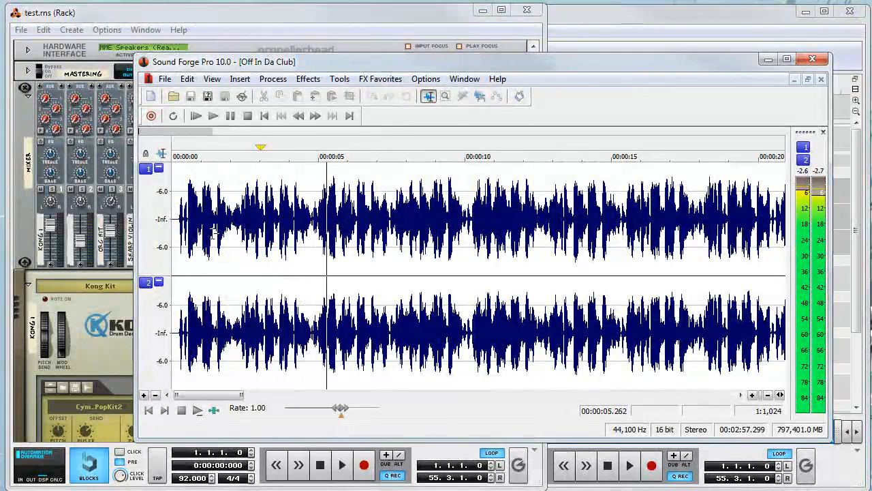
{"action": "key", "text": "space"}
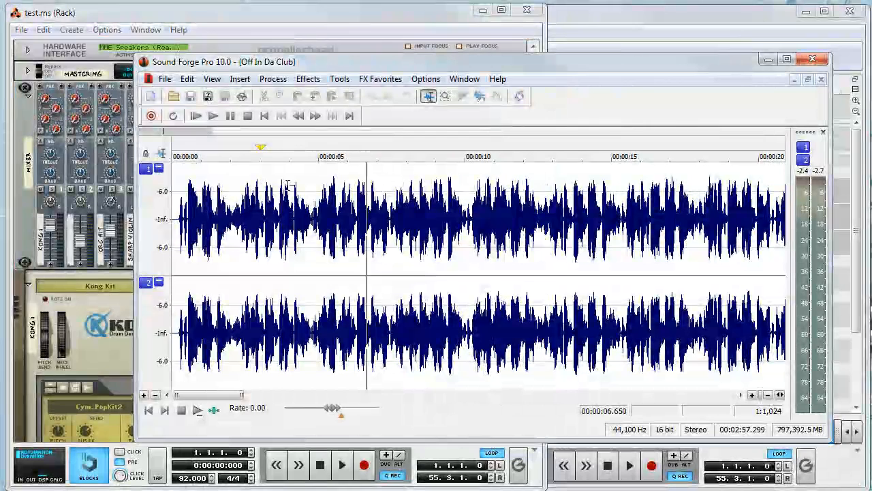
{"action": "left_click", "coordinate": [180, 279]}
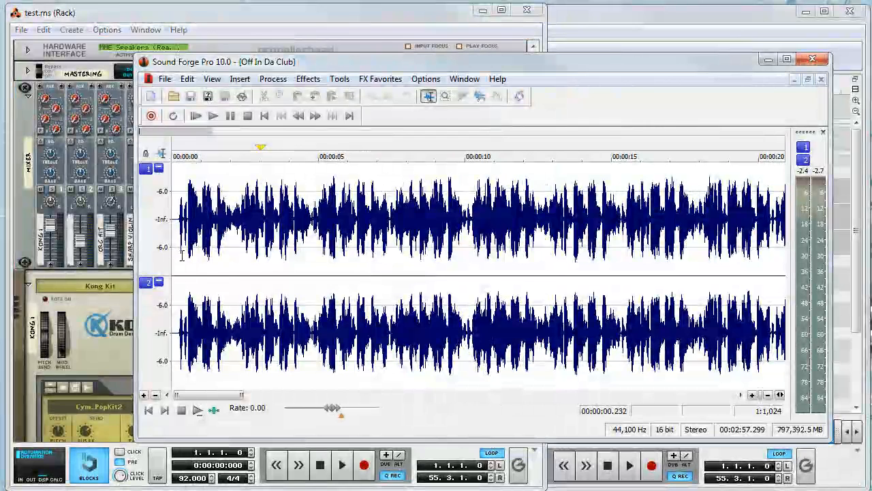
Replay the song's opening in repeated passes and pause playback at about 6.6 seconds.
{"action": "key", "text": "space"}
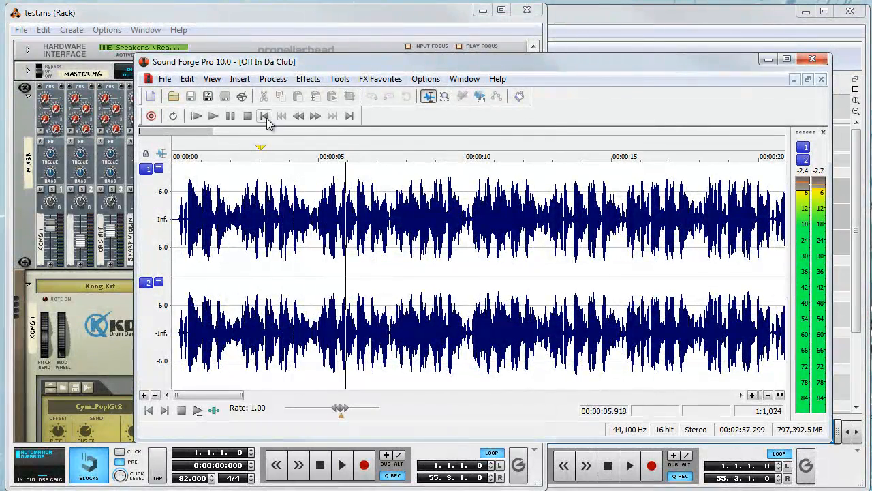
{"action": "left_click", "coordinate": [264, 116]}
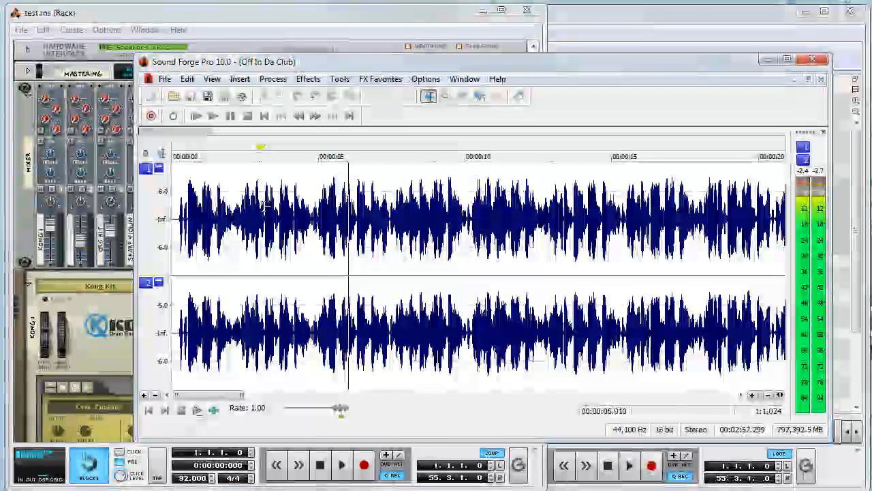
{"action": "key", "text": "Return"}
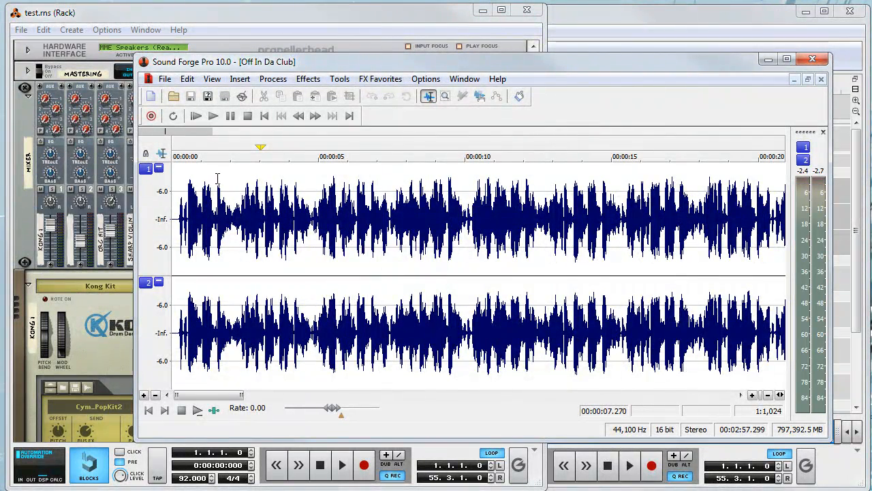
{"action": "key", "text": "space"}
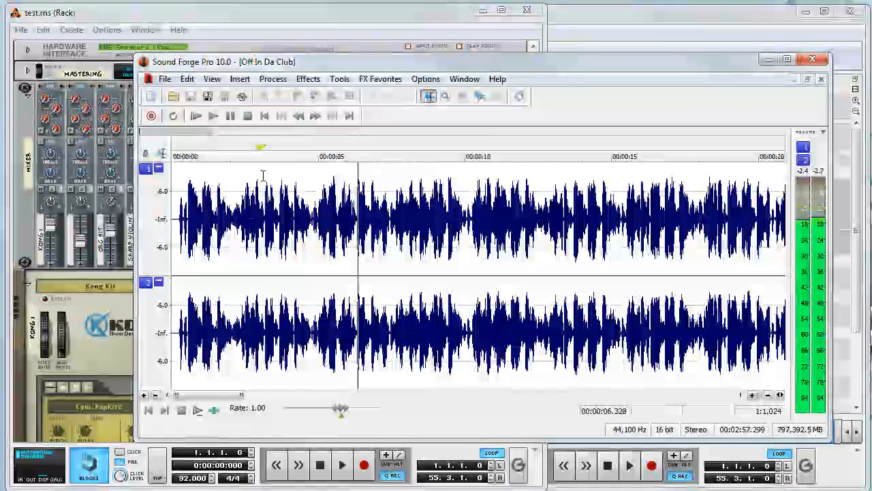
{"action": "left_click", "coordinate": [230, 116]}
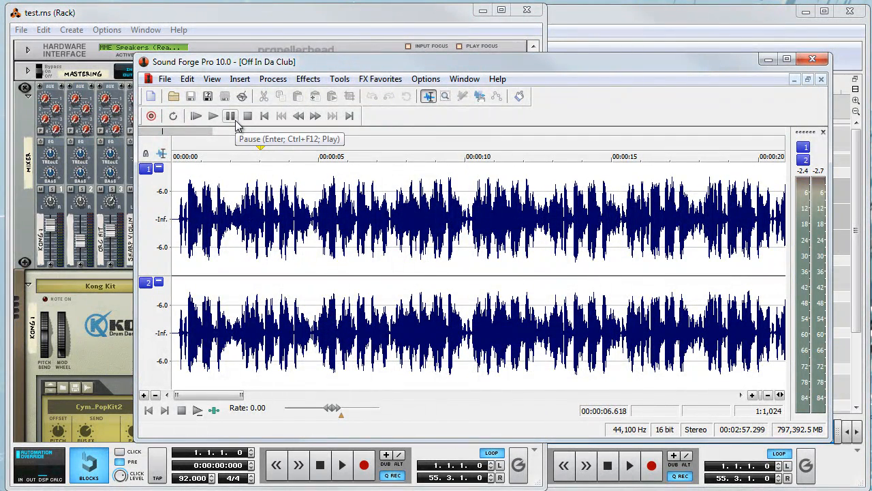
Return to the beginning of the song, play it, and pause at about 1.8 seconds.
{"action": "left_click", "coordinate": [264, 116]}
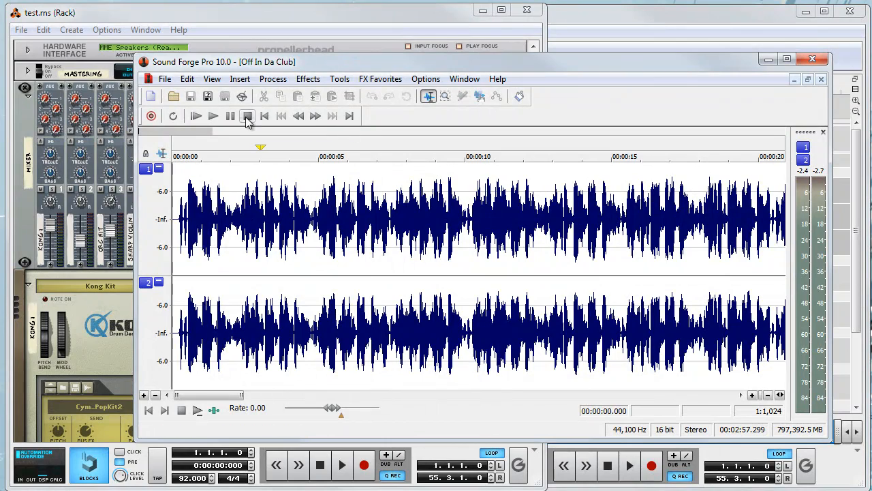
{"action": "left_click", "coordinate": [213, 115]}
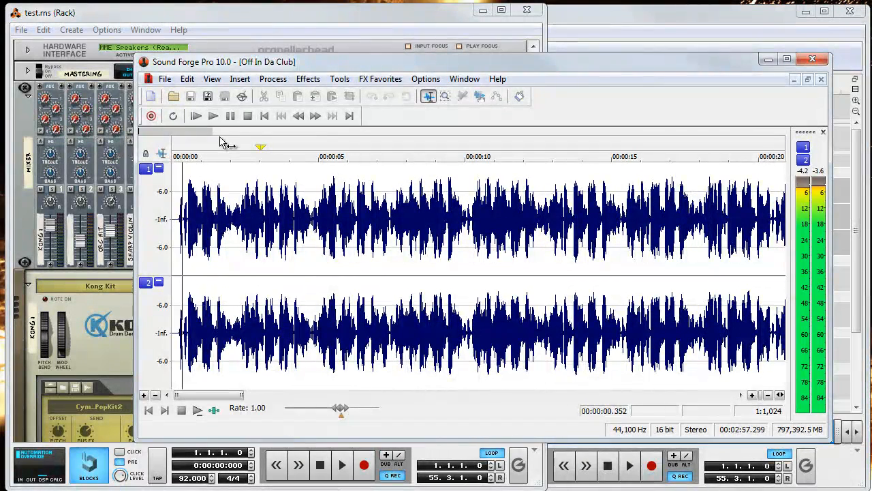
{"action": "key", "text": "Return"}
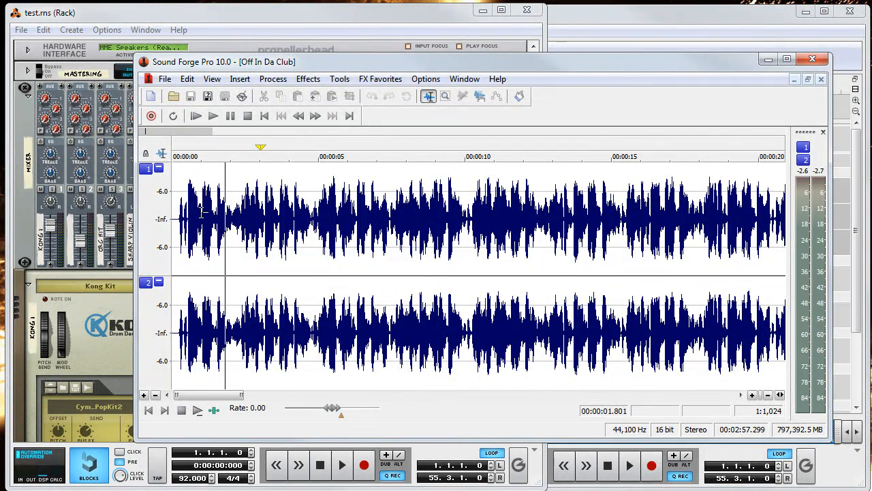
Select about 0.435 seconds of the waveform starting near 1.05 seconds and audition it with loop playback enabled.
{"action": "left_click", "coordinate": [201, 212]}
{"action": "key", "text": "Return"}
{"action": "key", "text": "Return"}
{"action": "scroll", "coordinate": [205, 218], "scroll_direction": "up", "scroll_amount": 2}
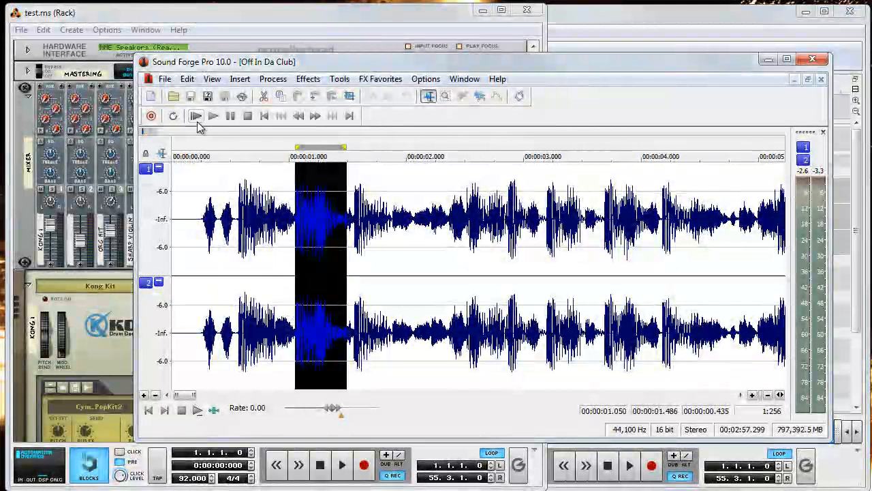
{"action": "left_click", "coordinate": [178, 120]}
{"action": "key", "text": "space"}
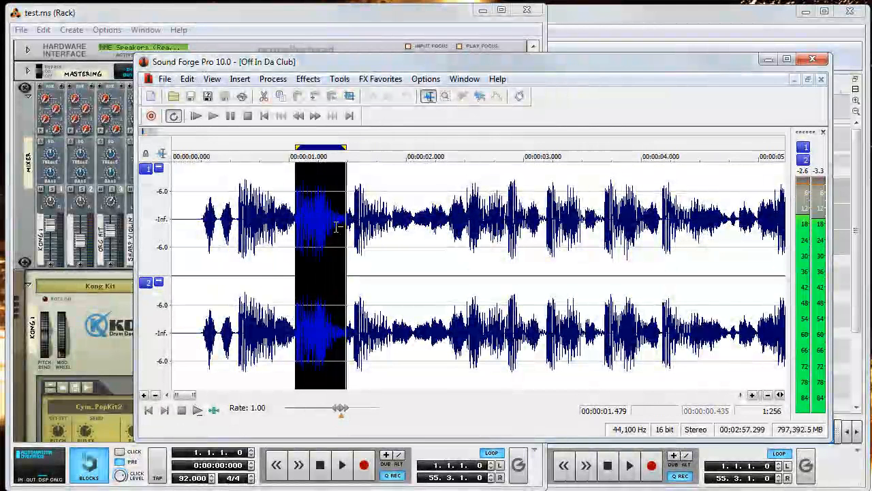
{"action": "key", "text": "space"}
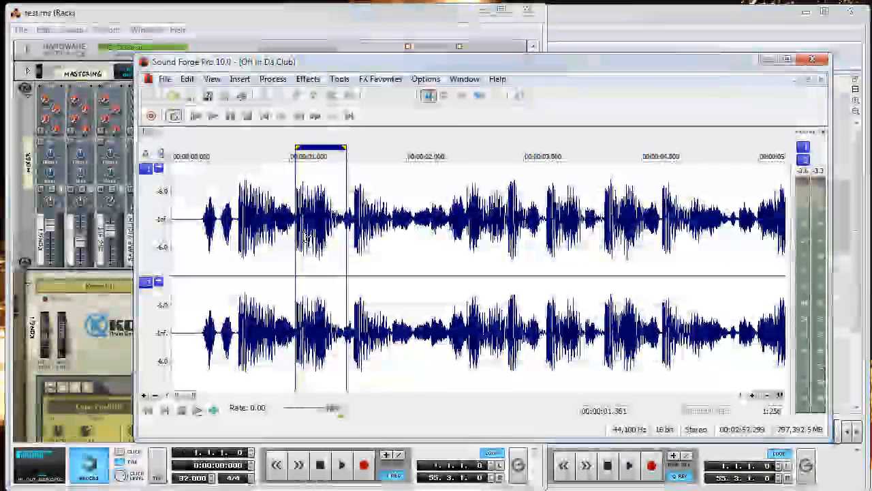
Switch to Reason and look over the test.rns Rack and Sequencer windows in turn.
{"action": "left_click", "coordinate": [107, 42]}
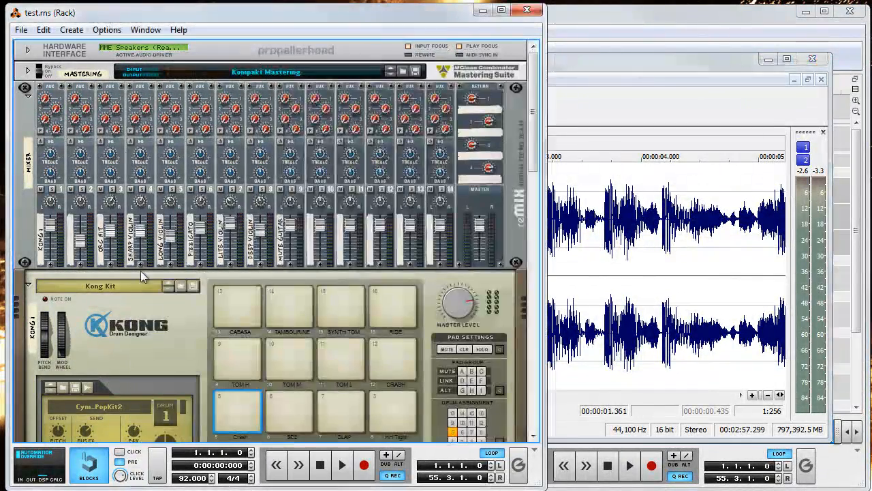
{"action": "left_click", "coordinate": [145, 339]}
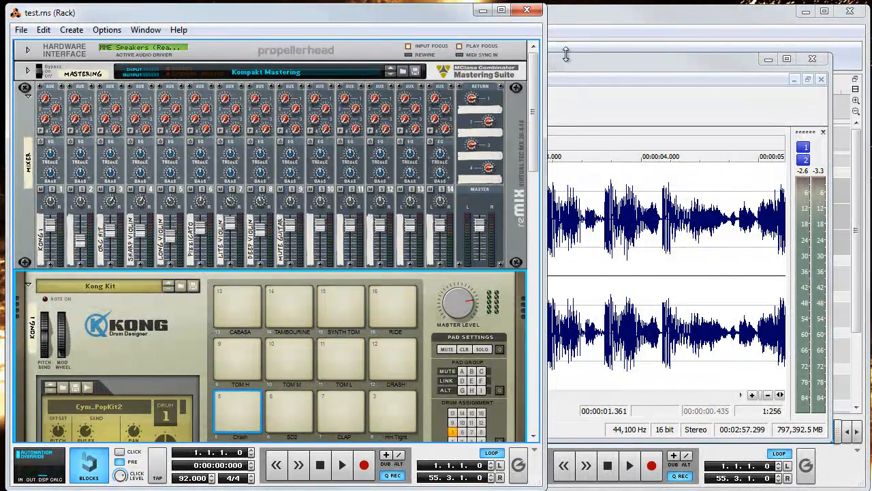
{"action": "left_click", "coordinate": [715, 21]}
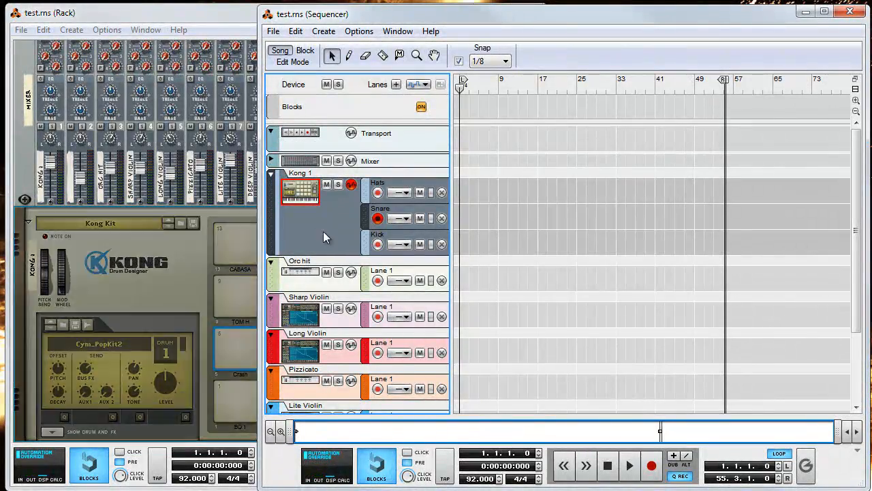
{"action": "left_click", "coordinate": [180, 250]}
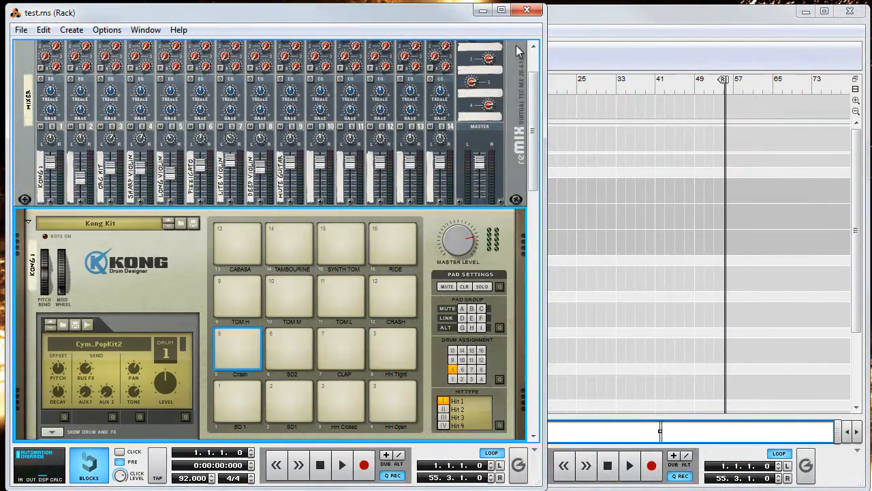
{"action": "left_click", "coordinate": [555, 38]}
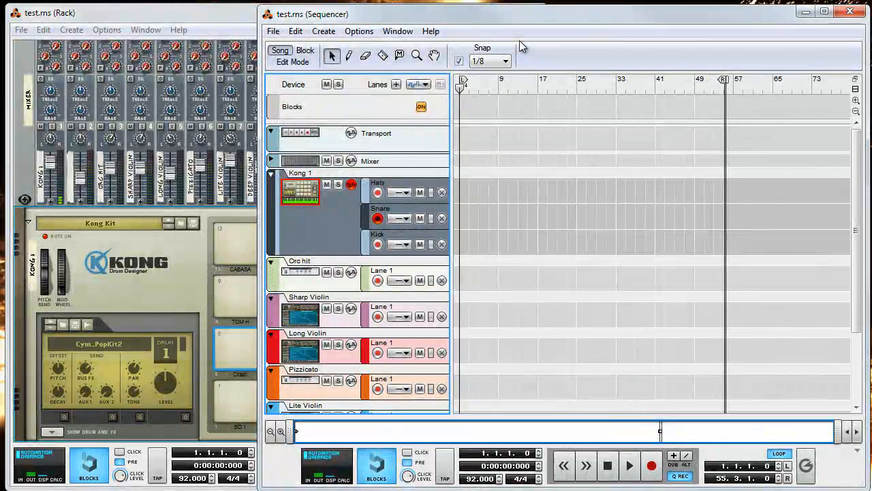
{"action": "left_click", "coordinate": [179, 324]}
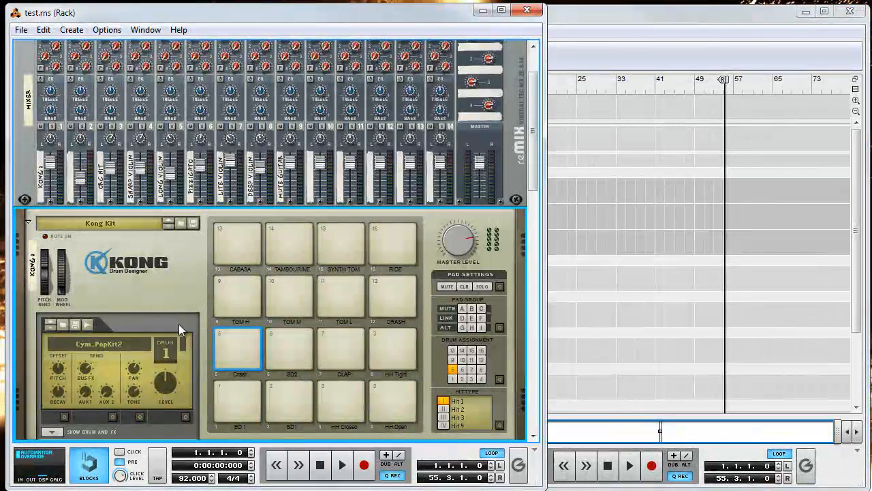
Audition the Crash pad on the Kong drum device in the Rack and return to the Sequencer window.
{"action": "scroll", "coordinate": [208, 314], "scroll_direction": "down", "scroll_amount": 2}
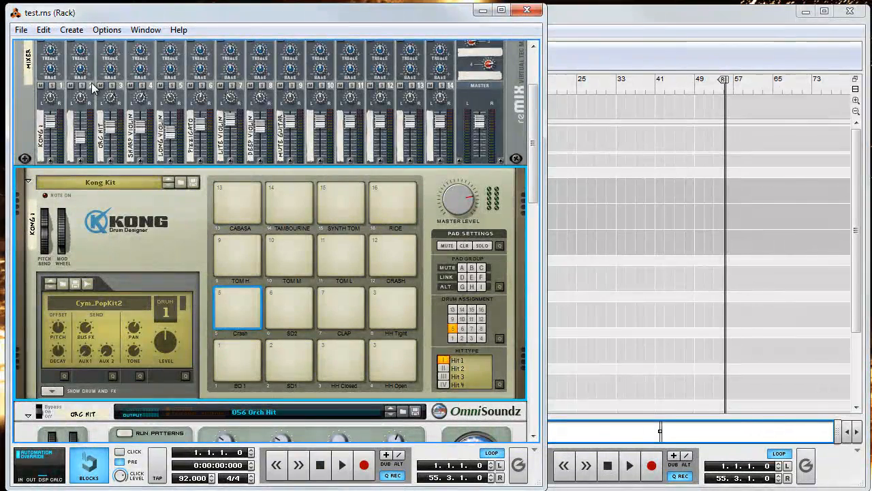
{"action": "left_click", "coordinate": [21, 33]}
{"action": "left_click", "coordinate": [328, 31]}
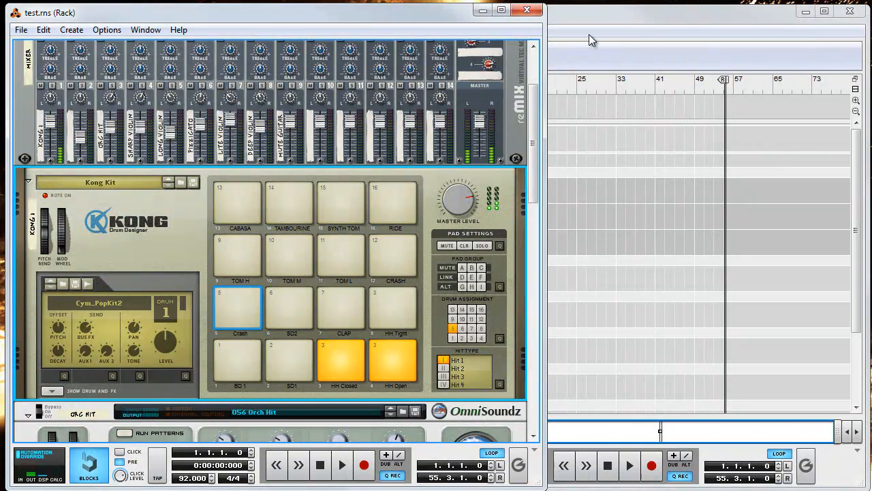
{"action": "left_click", "coordinate": [230, 304]}
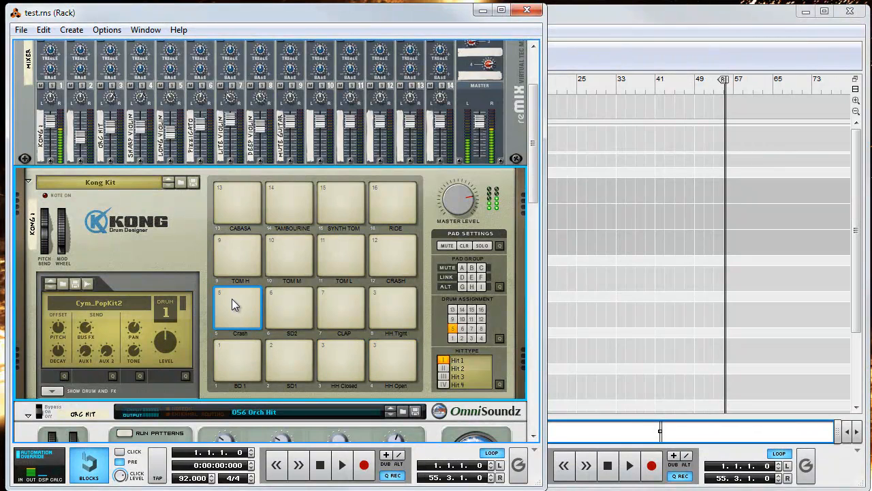
{"action": "left_click", "coordinate": [570, 28]}
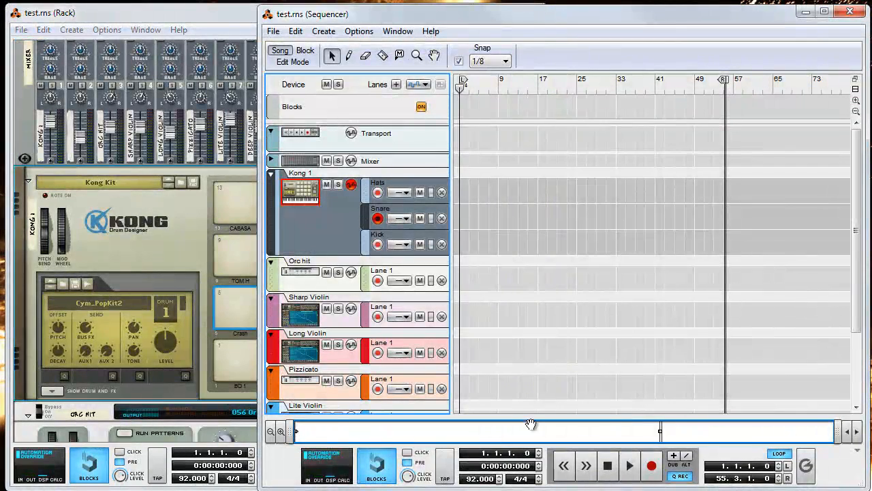
Switch to Sound Forge Pro, select the whole song, and play it from the beginning.
{"action": "key", "text": "alt+Tab"}
{"action": "key", "text": "alt+Tab"}
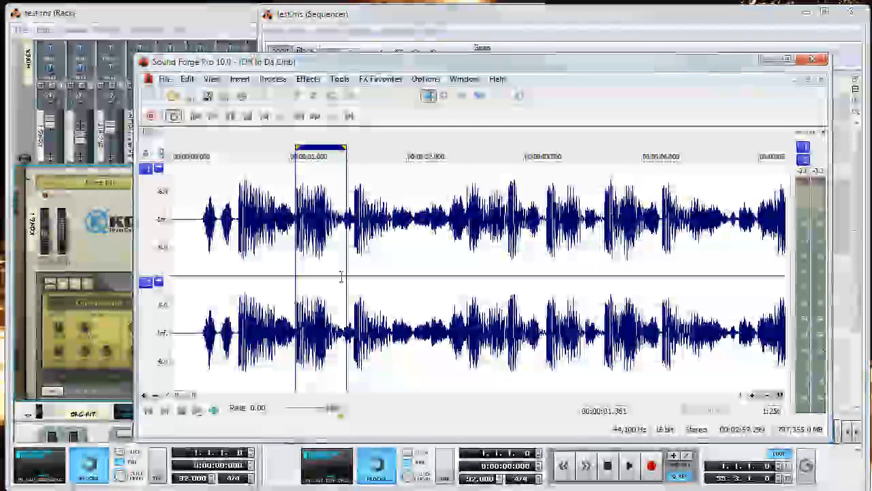
{"action": "double_click", "coordinate": [220, 259]}
{"action": "key", "text": "space"}
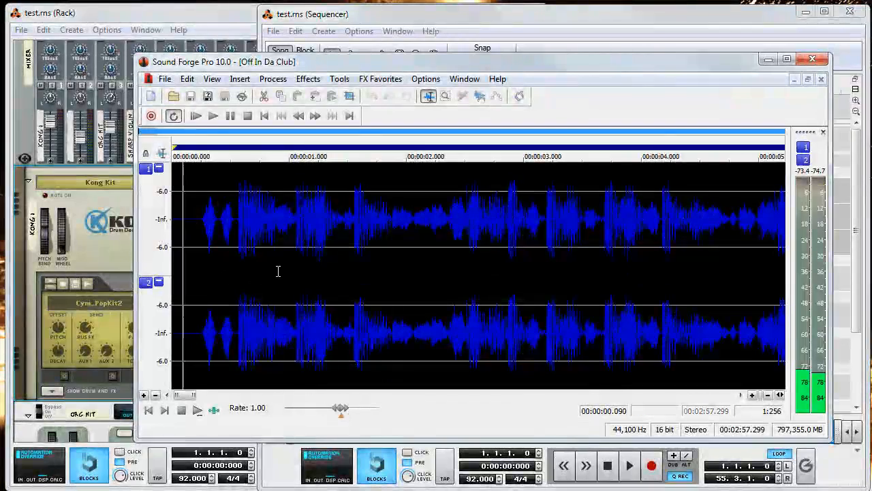
Turn off loop playback and replay the first couple of seconds of the song.
{"action": "left_click", "coordinate": [201, 253]}
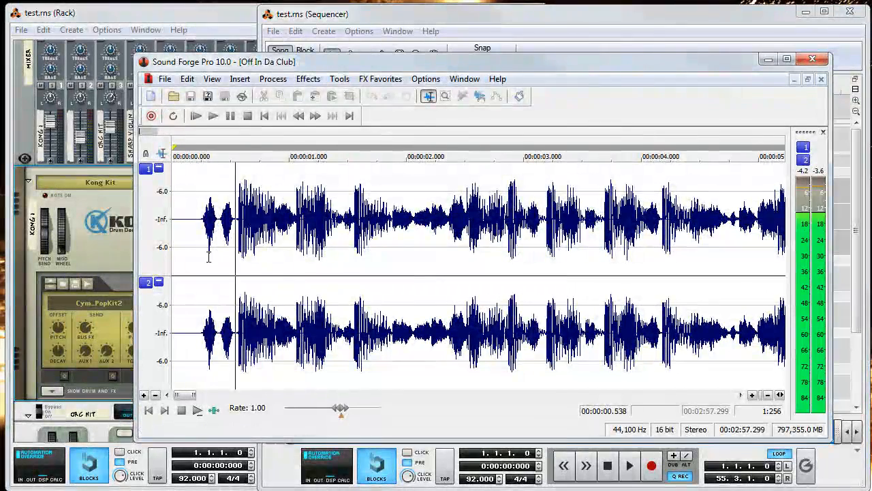
{"action": "key", "text": "space"}
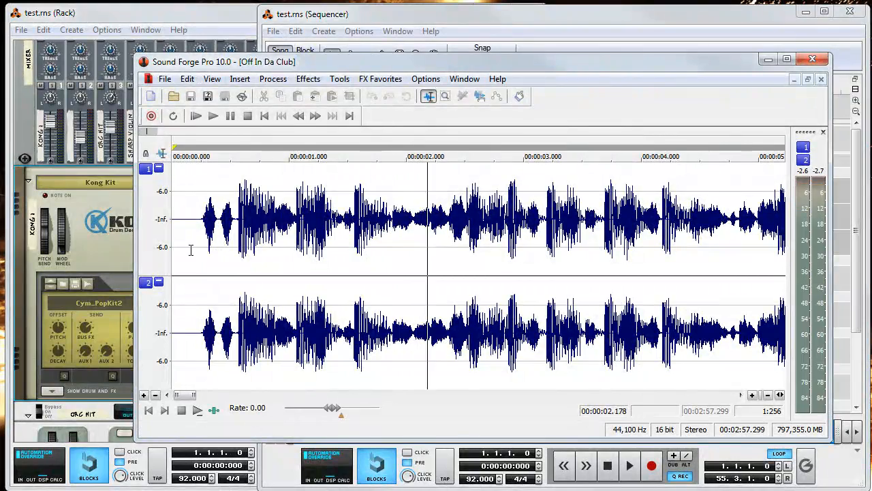
{"action": "key", "text": "space"}
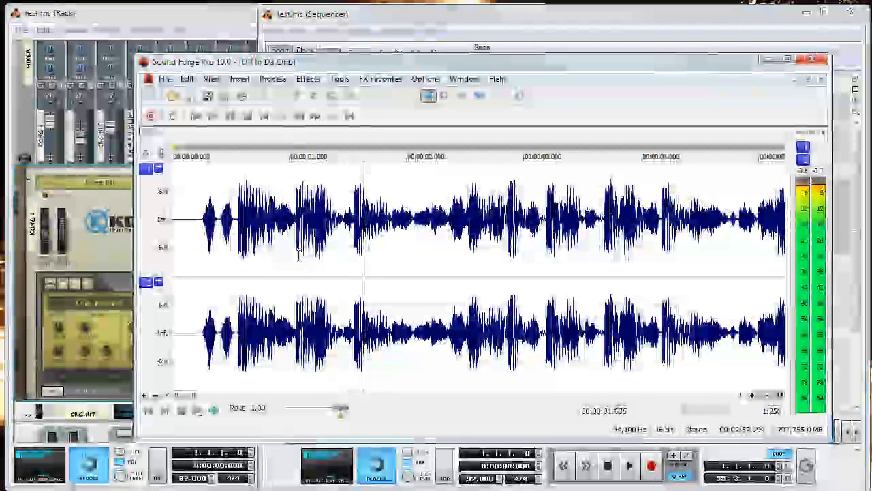
{"action": "key", "text": "space"}
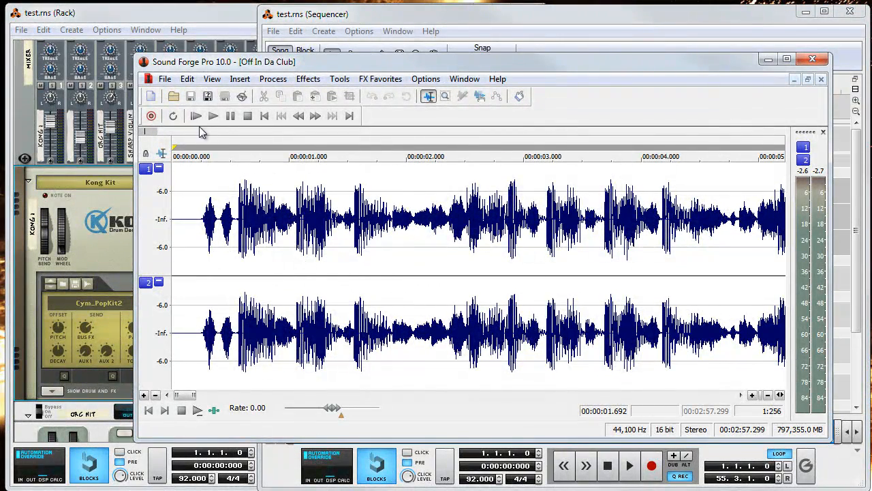
Switch to Reason's Sequencer window and run the transport from bar 1.
{"action": "left_click", "coordinate": [171, 31]}
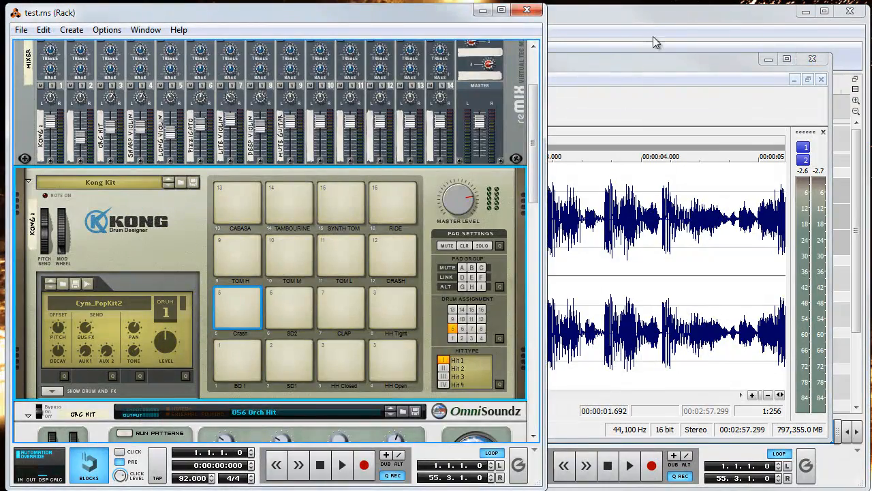
{"action": "left_click", "coordinate": [649, 15]}
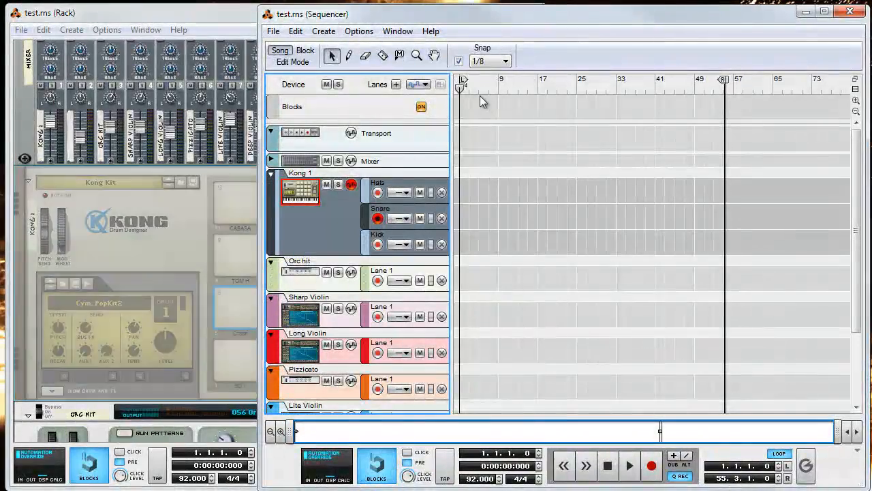
{"action": "left_click", "coordinate": [630, 466]}
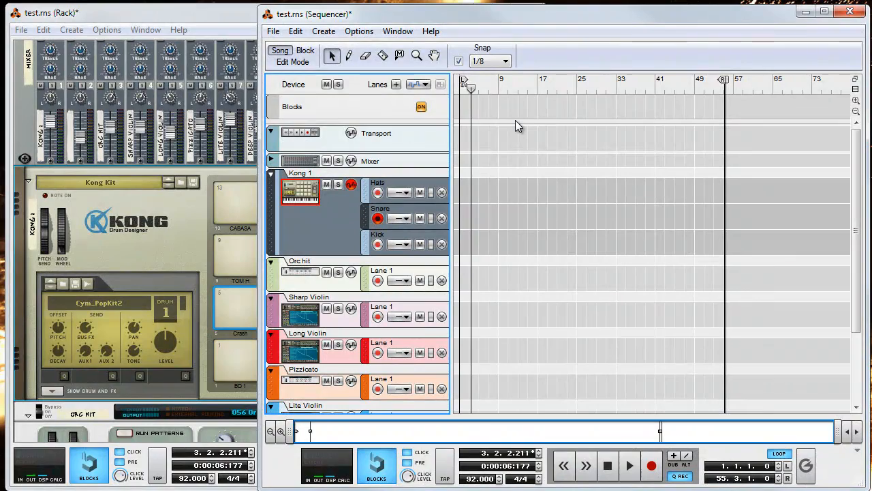
Open Reason's audio preferences, review the available audio card drivers, and close the preferences.
{"action": "left_click", "coordinate": [44, 31]}
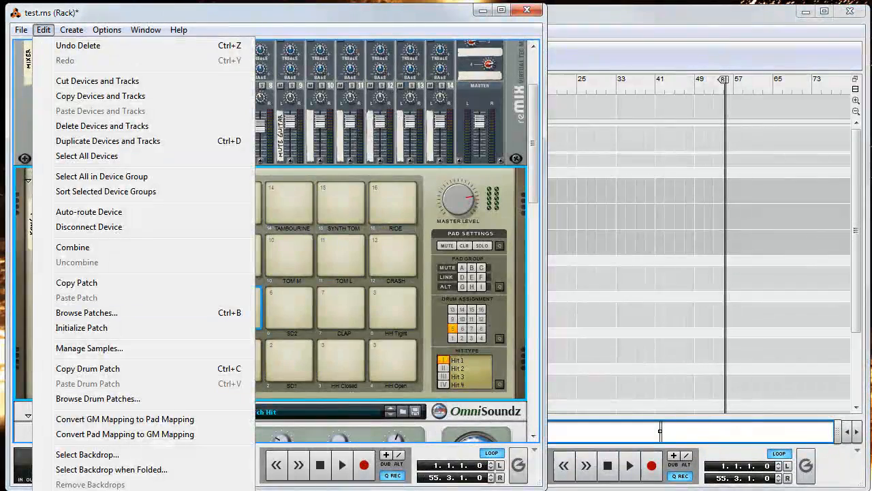
{"action": "left_click", "coordinate": [83, 489]}
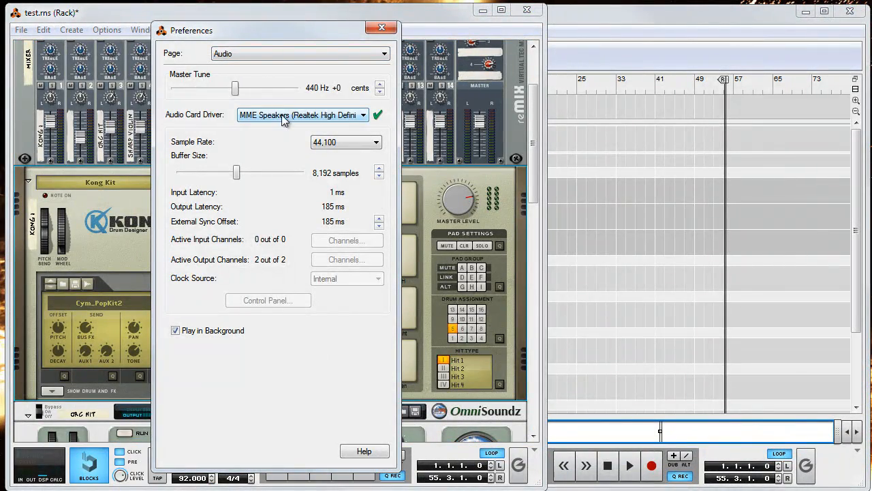
{"action": "left_click", "coordinate": [284, 120]}
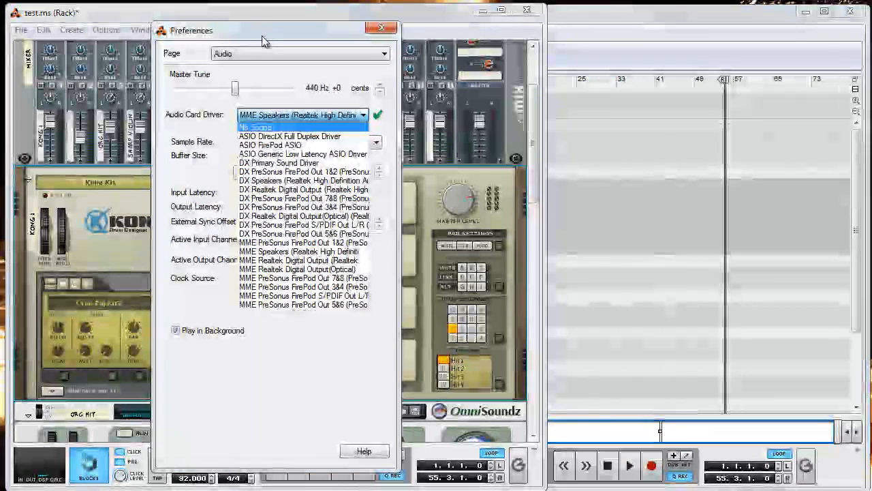
{"action": "left_click", "coordinate": [276, 403]}
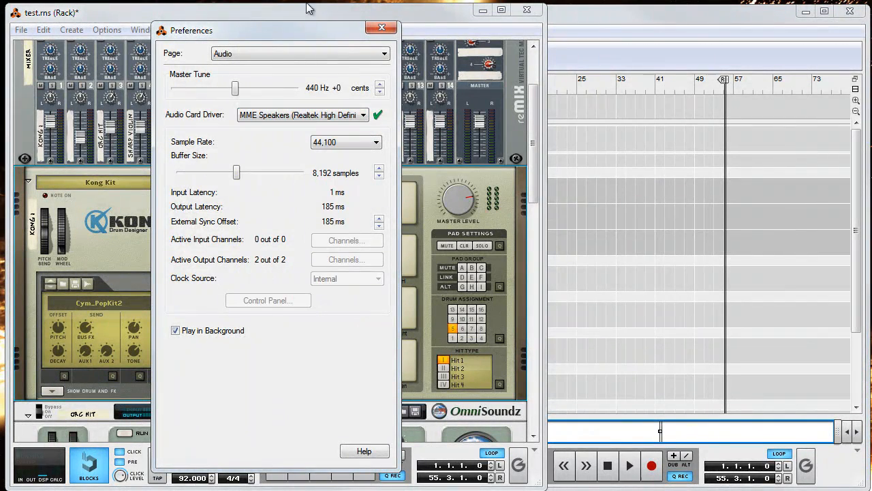
{"action": "double_click", "coordinate": [162, 30]}
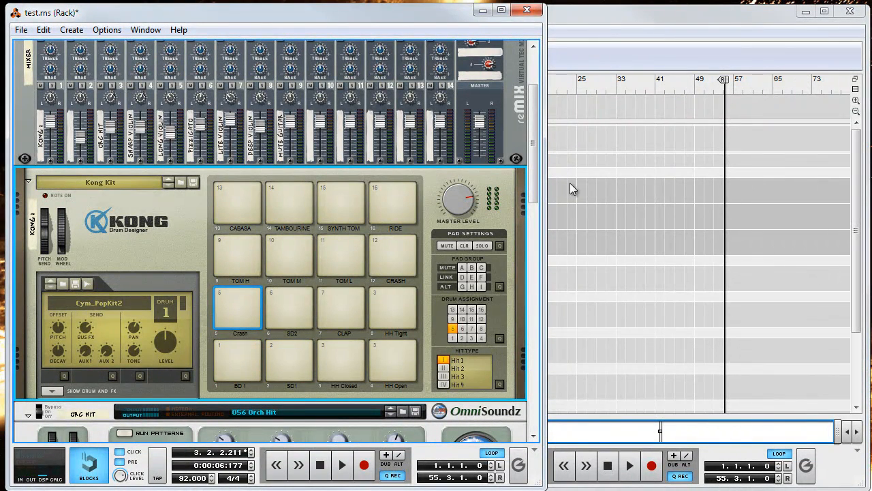
Switch to Sound Forge Pro and play the song from about 1.5 seconds, stopping at about 4.4 seconds.
{"action": "left_click", "coordinate": [561, 15]}
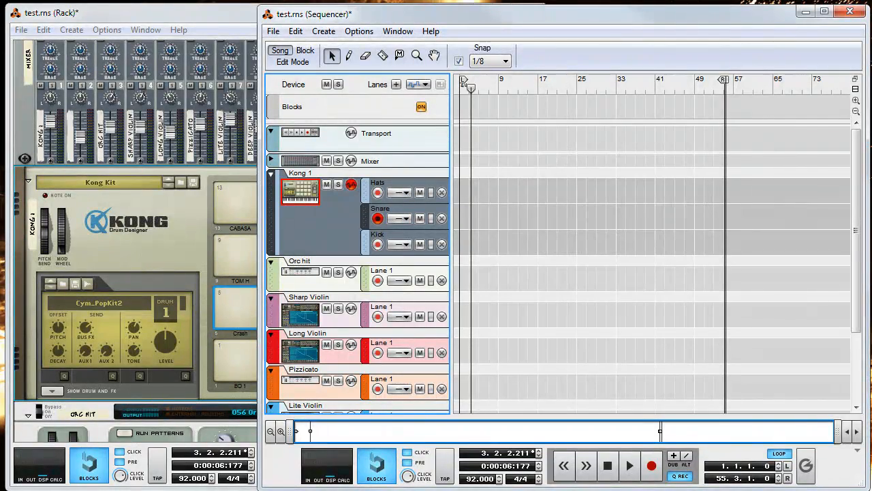
{"action": "key", "text": "alt+Tab"}
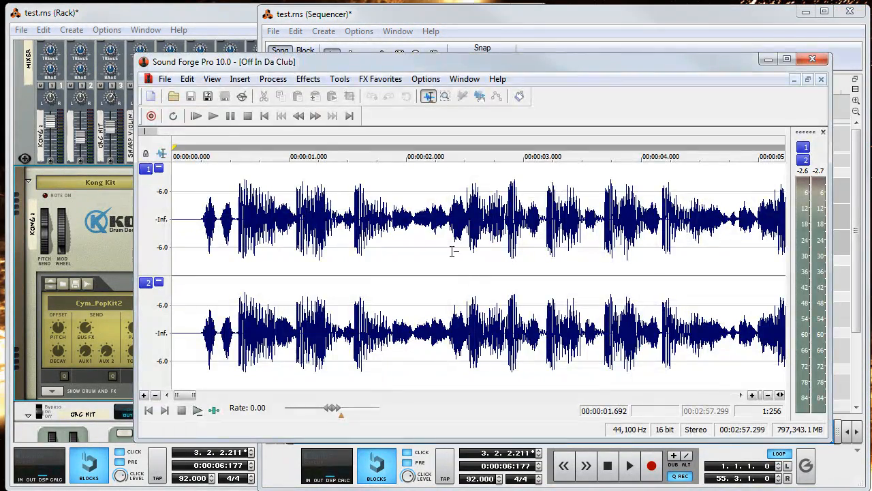
{"action": "left_click", "coordinate": [354, 240]}
{"action": "scroll", "coordinate": [355, 295], "scroll_direction": "down", "scroll_amount": 1}
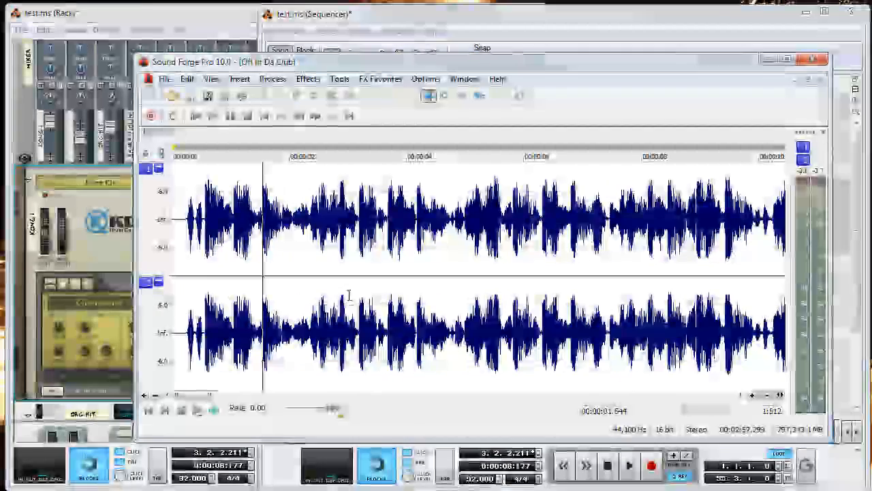
{"action": "mouse_move", "coordinate": [203, 396]}
{"action": "left_mouse_down"}
{"action": "mouse_move", "coordinate": [216, 397]}
{"action": "mouse_move", "coordinate": [205, 397]}
{"action": "left_mouse_up"}
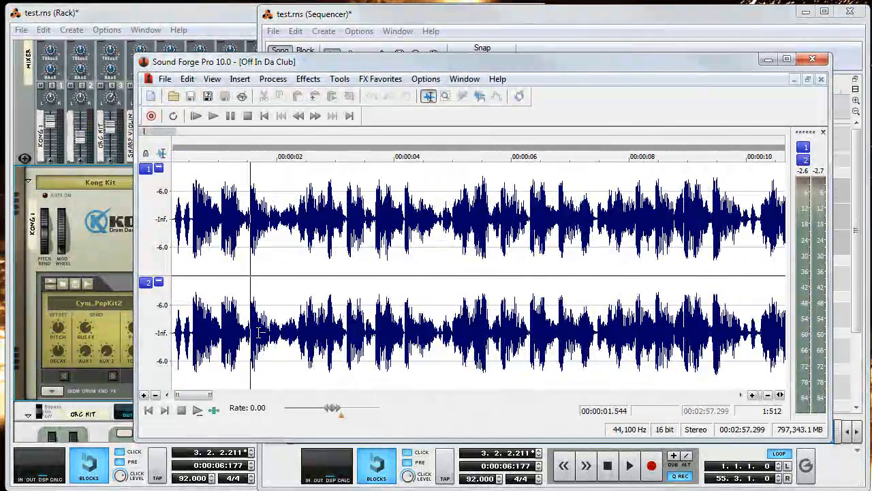
{"action": "left_click", "coordinate": [197, 409]}
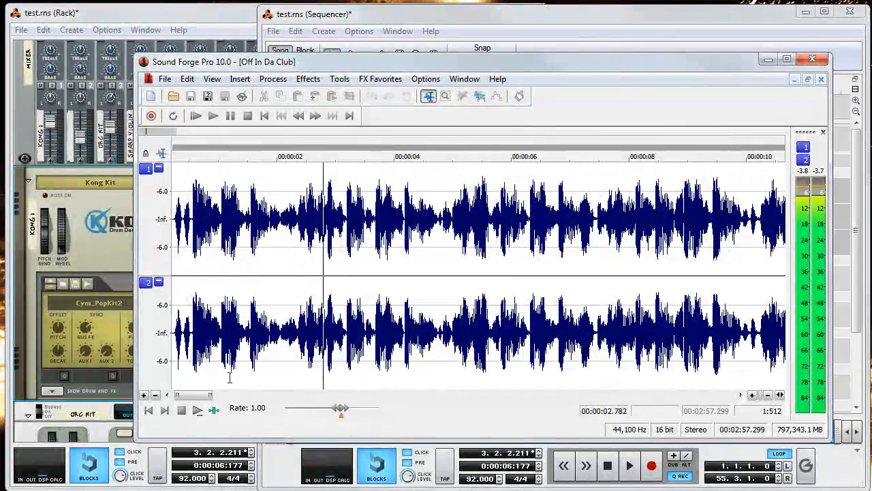
{"action": "key", "text": "space"}
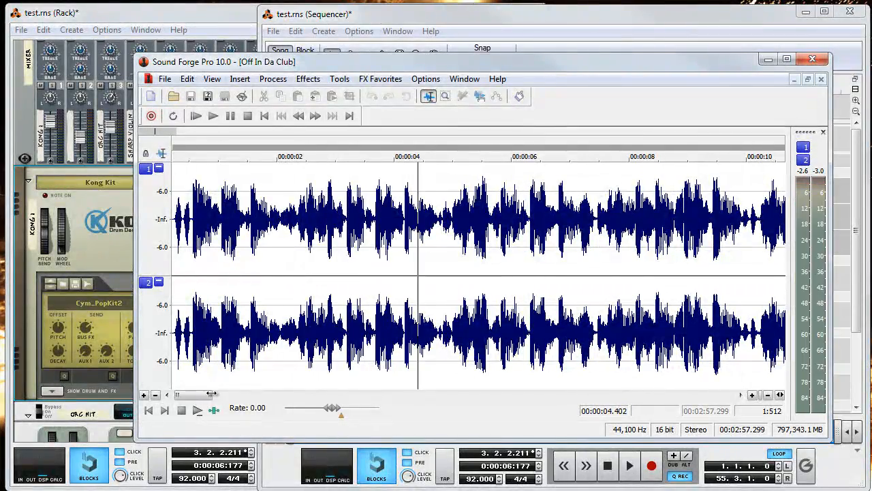
Zoom the waveform out to 1:2,150 and place the playback cursor near the start of the song.
{"action": "left_click_drag", "start_coordinate": [212, 395], "coordinate": [313, 396]}
{"action": "left_click_drag", "start_coordinate": [227, 395], "coordinate": [199, 396]}
{"action": "left_click", "coordinate": [225, 342]}
{"action": "key", "text": "space"}
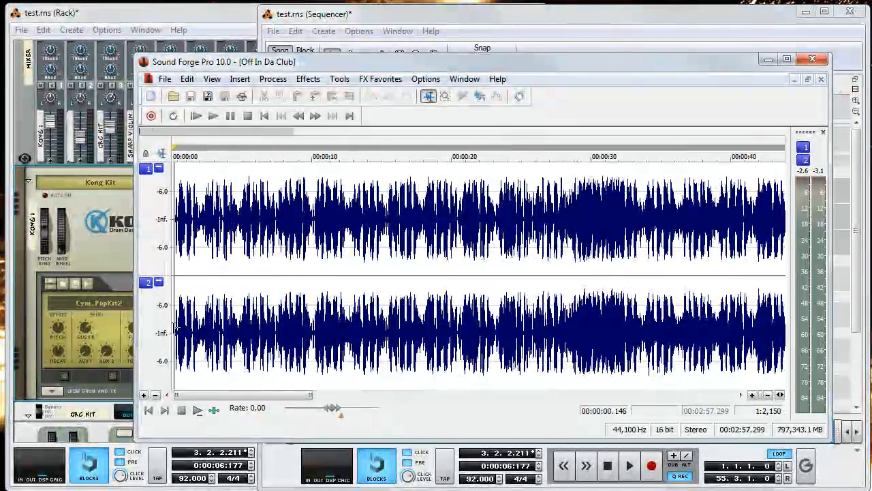
Switch to Reason, review the Rack devices, and audition the Orc hit, Sharp Violin and Long Violin tracks in the Sequencer.
{"action": "left_click", "coordinate": [116, 255]}
{"action": "scroll", "coordinate": [116, 256], "scroll_direction": "down", "scroll_amount": 5}
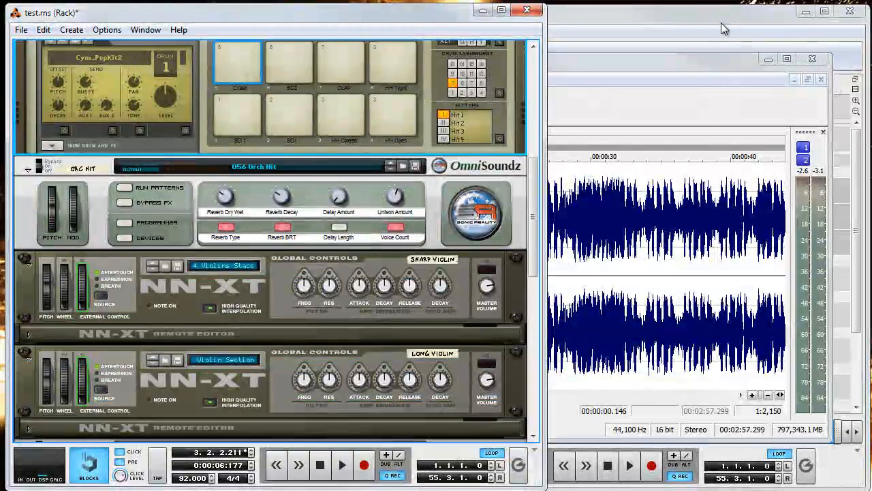
{"action": "left_click", "coordinate": [724, 29]}
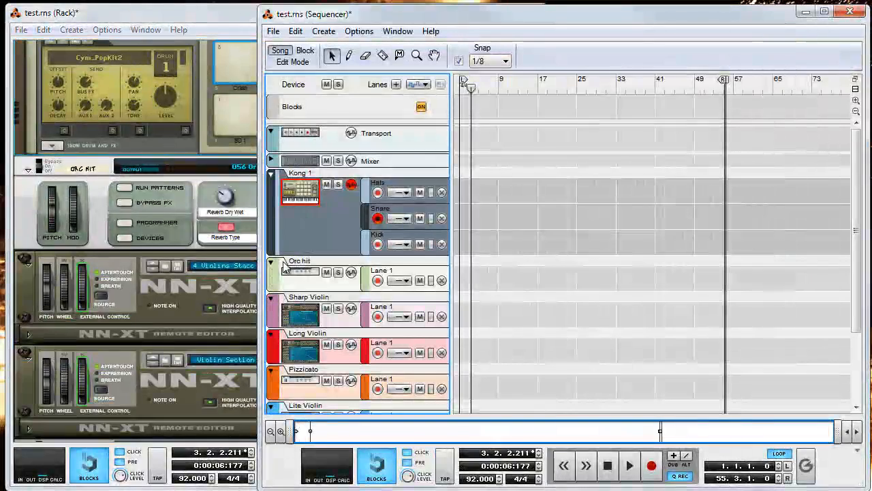
{"action": "left_click", "coordinate": [324, 287]}
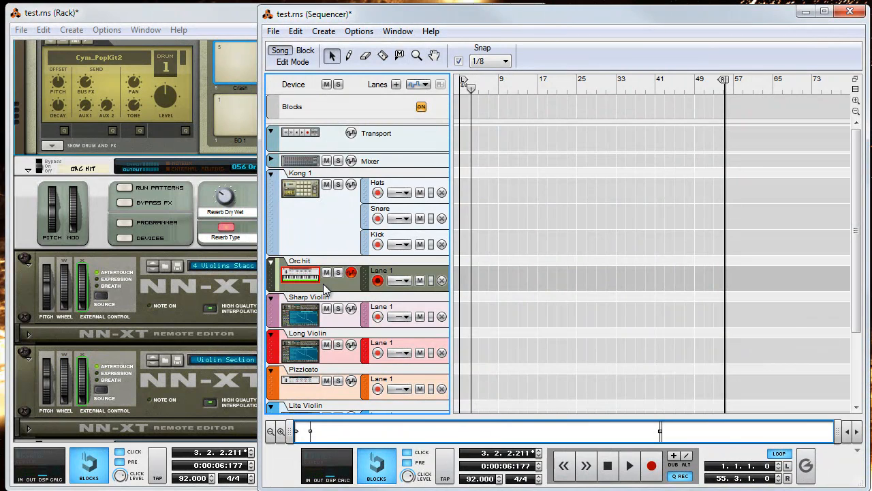
{"action": "left_click", "coordinate": [367, 306]}
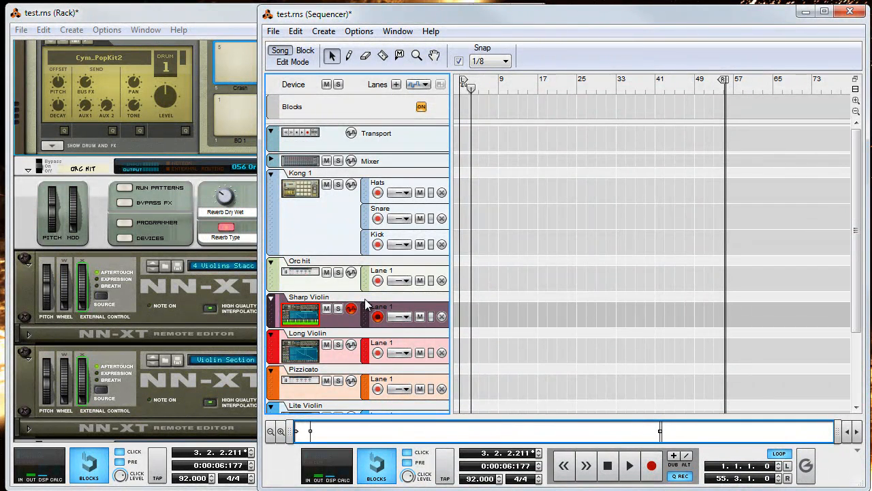
{"action": "left_click", "coordinate": [369, 337]}
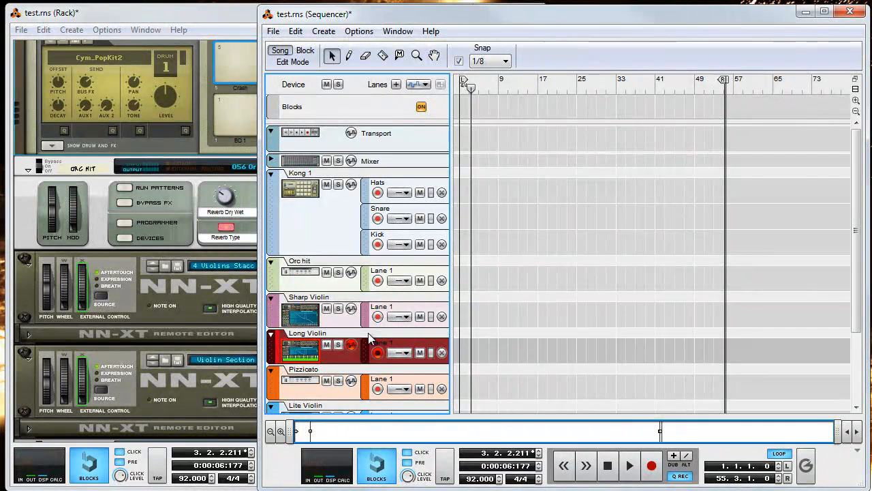
Audition the Pizzicato, Lite Violin, Deep Violin and Mute Guitar tracks one after another, leaving Mute Guitar selected.
{"action": "scroll", "coordinate": [400, 326], "scroll_direction": "down", "scroll_amount": 3}
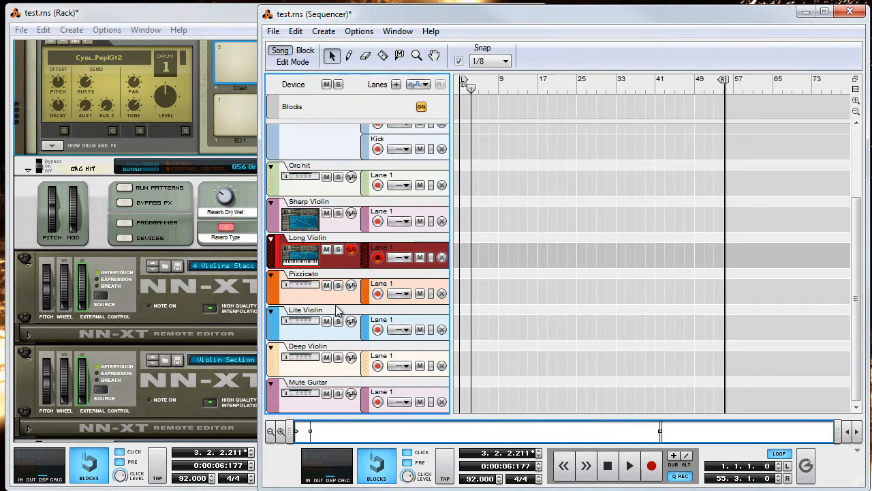
{"action": "left_click", "coordinate": [346, 282]}
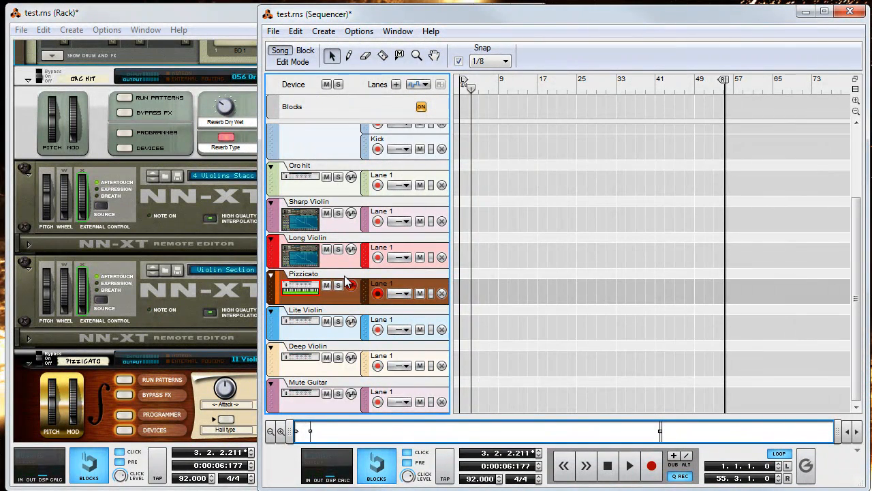
{"action": "left_click", "coordinate": [348, 315]}
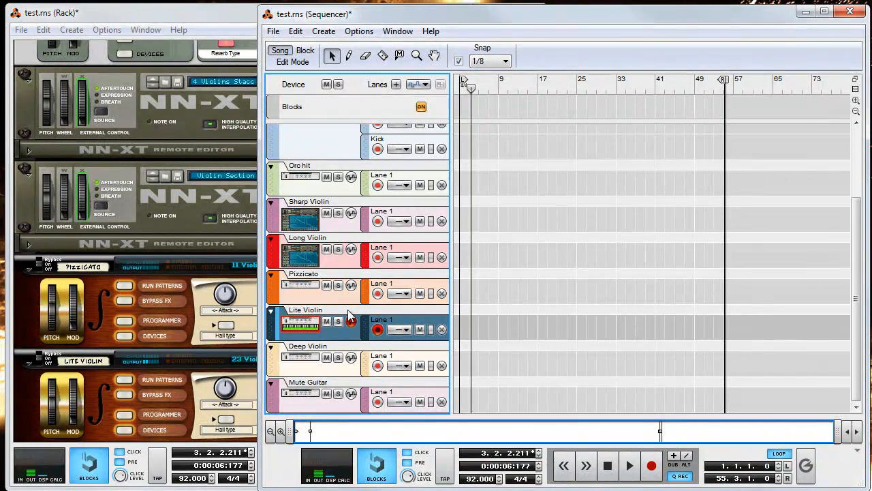
{"action": "left_click", "coordinate": [374, 349]}
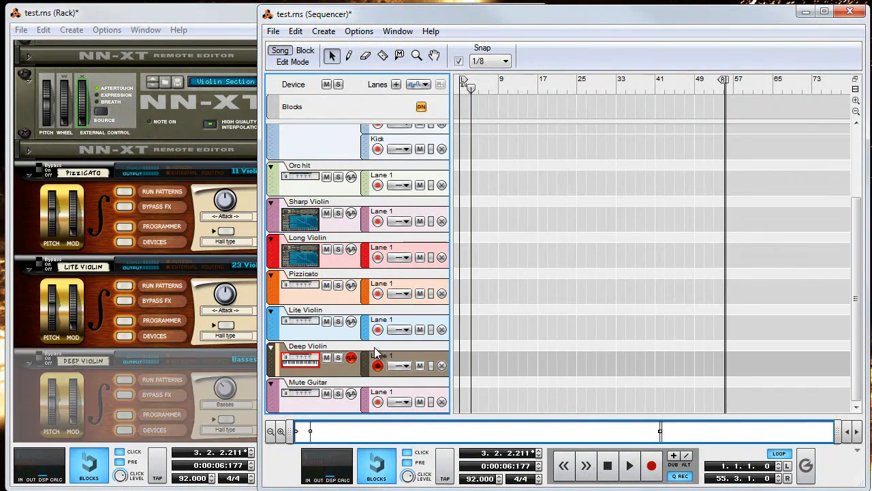
{"action": "left_click", "coordinate": [356, 383]}
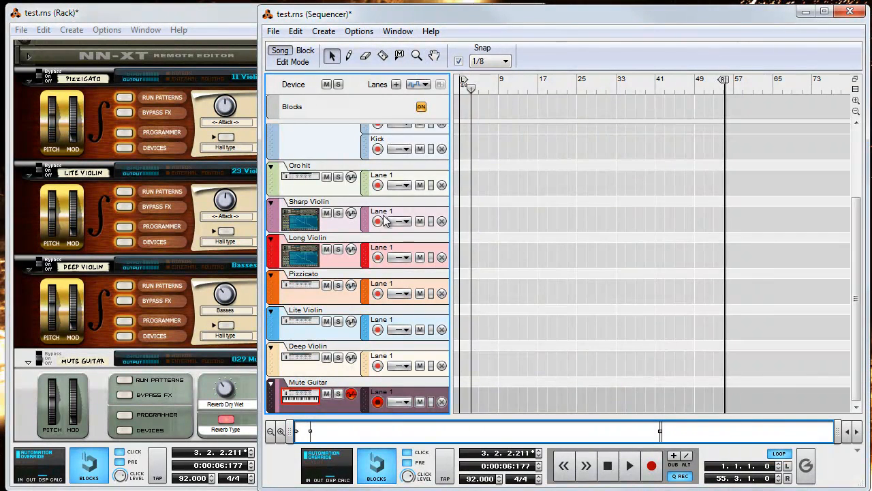
{"action": "scroll", "coordinate": [358, 332], "scroll_direction": "up", "scroll_amount": 3}
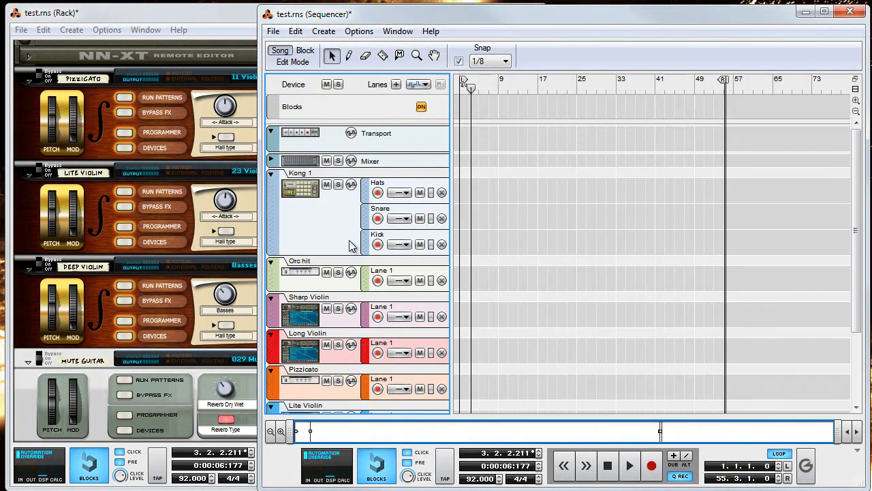
{"action": "scroll", "coordinate": [351, 245], "scroll_direction": "down", "scroll_amount": 3}
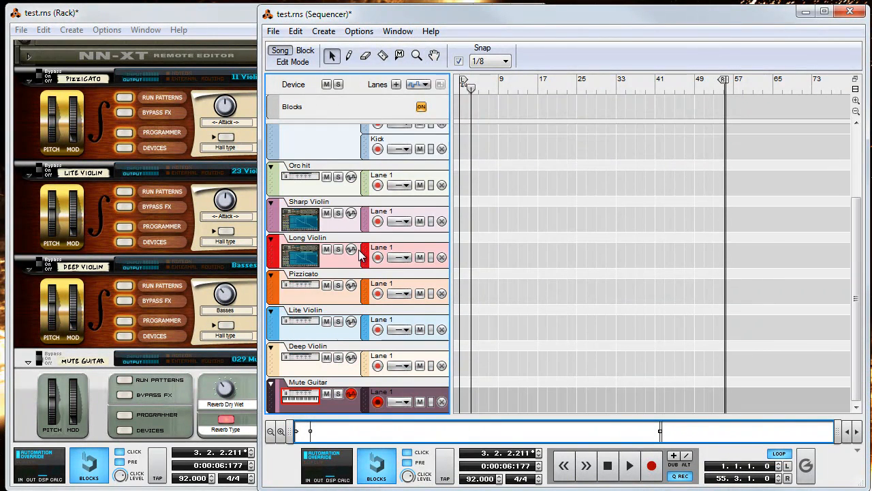
{"action": "left_click", "coordinate": [309, 401]}
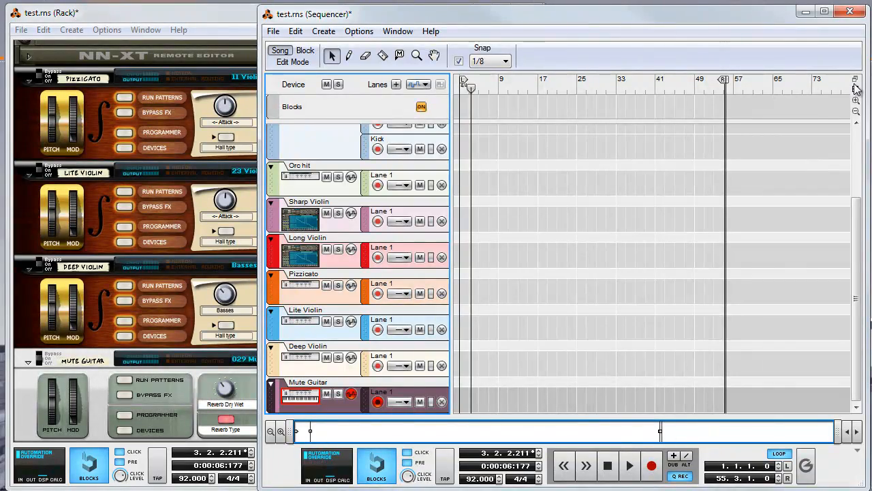
Attach the Sequencer to the Rack window and detach it into its own window again.
{"action": "left_click", "coordinate": [855, 81]}
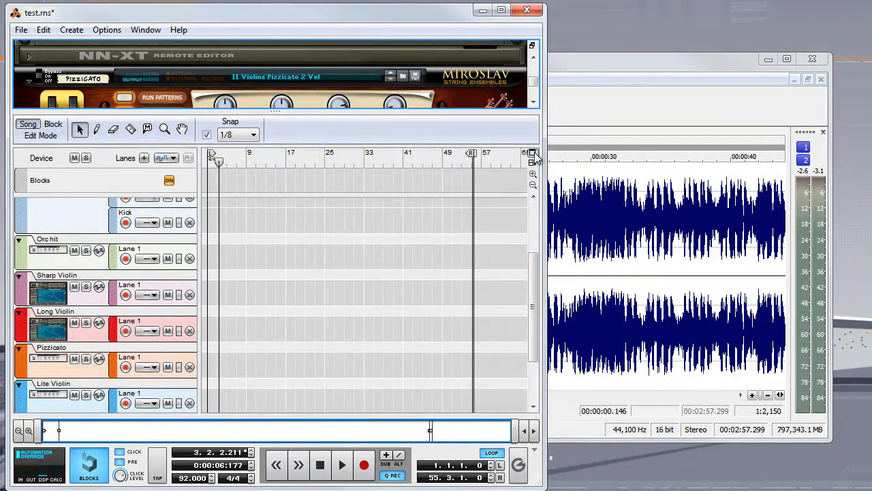
{"action": "left_click", "coordinate": [533, 154]}
{"action": "left_click", "coordinate": [532, 93]}
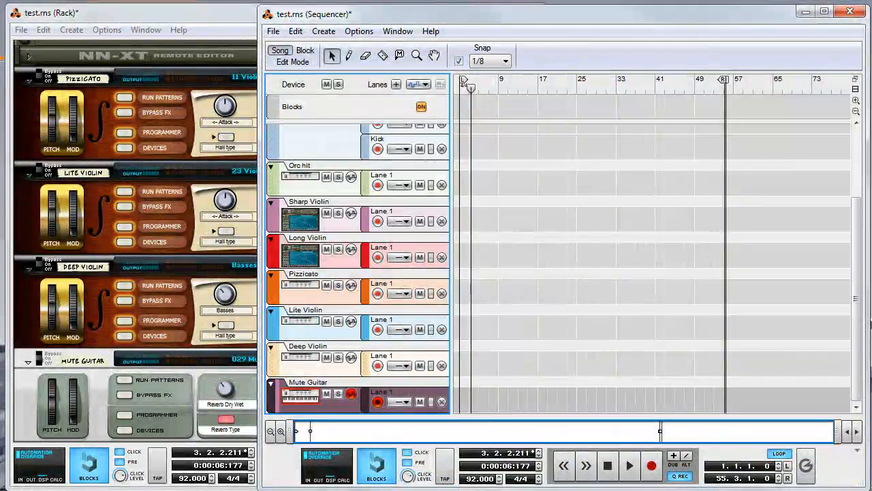
Switch to Sound Forge Pro and play the song from the very beginning, pausing at about 10 seconds.
{"action": "key", "text": "alt+Tab"}
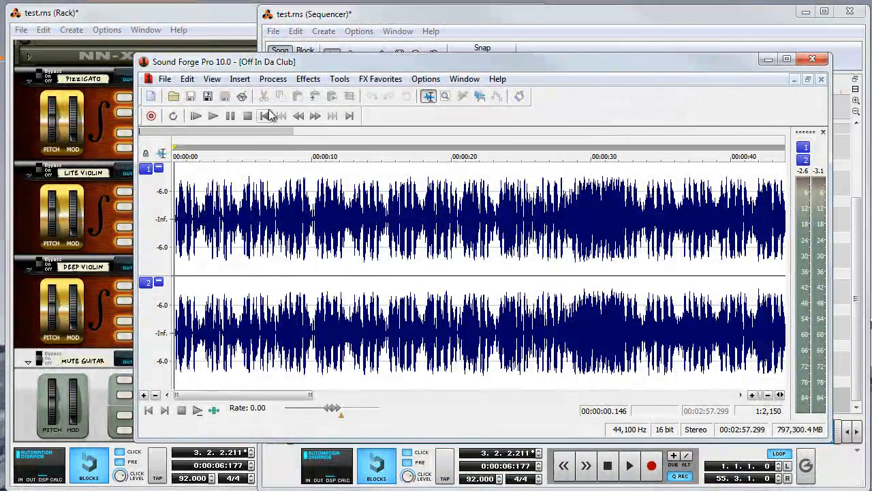
{"action": "left_click", "coordinate": [266, 116]}
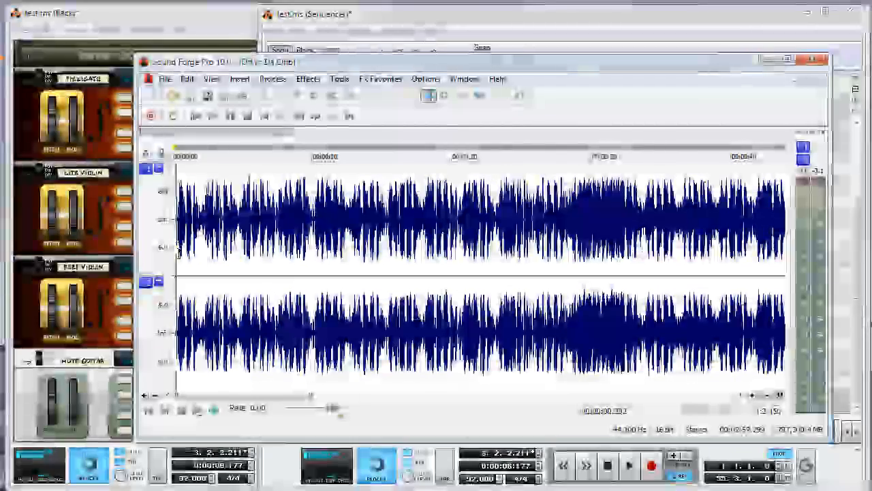
{"action": "key", "text": "space"}
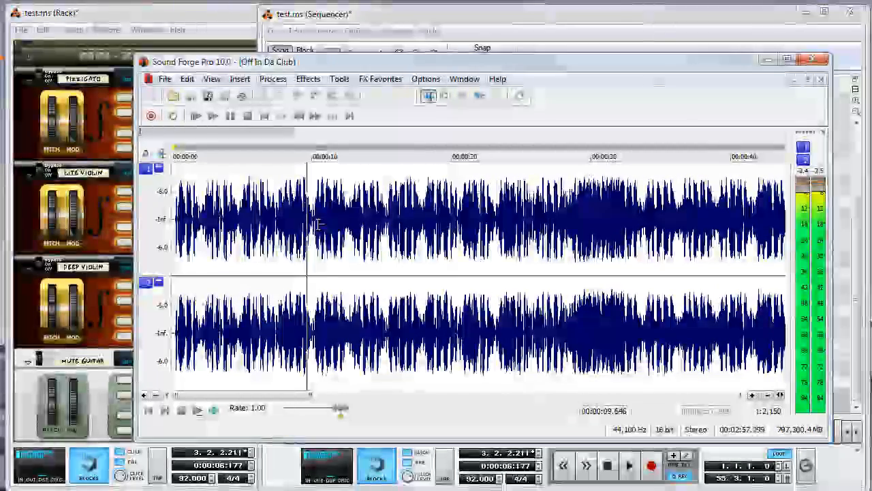
{"action": "key", "text": "space"}
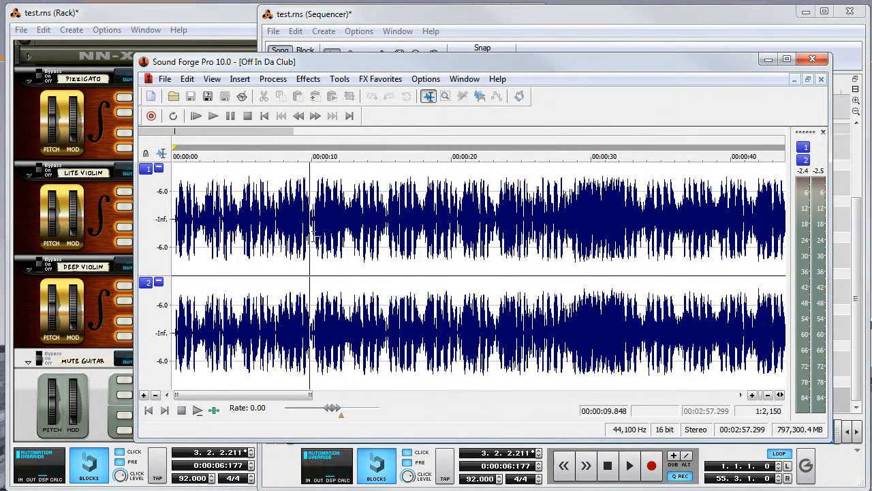
Play the passage starting at about 10 seconds twice, pausing at about 12.5 seconds.
{"action": "key", "text": "space"}
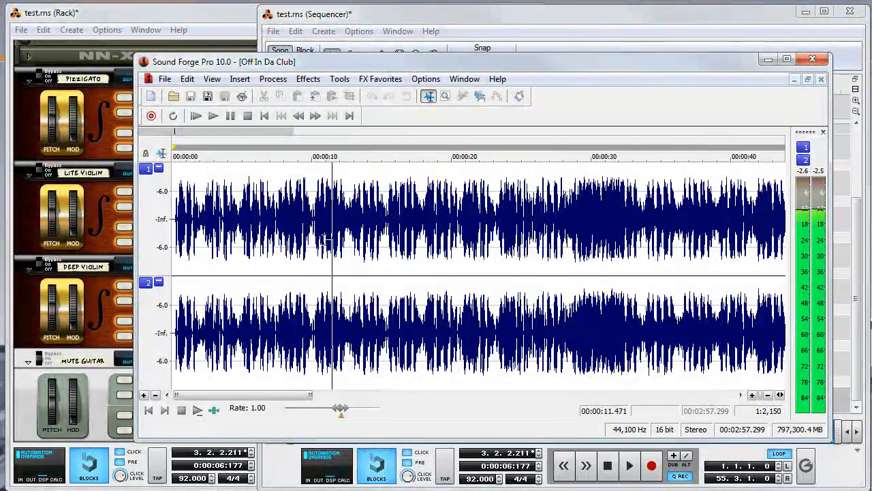
{"action": "key", "text": "space"}
{"action": "key", "text": "space"}
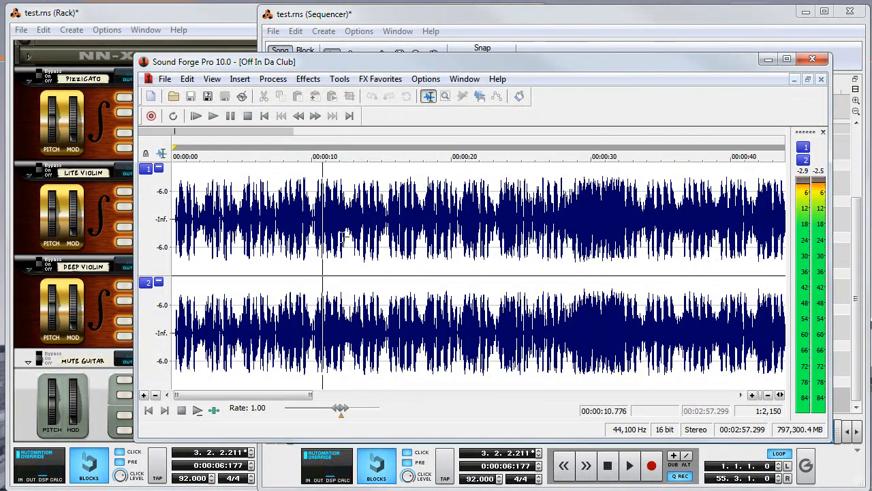
{"action": "key", "text": "Return"}
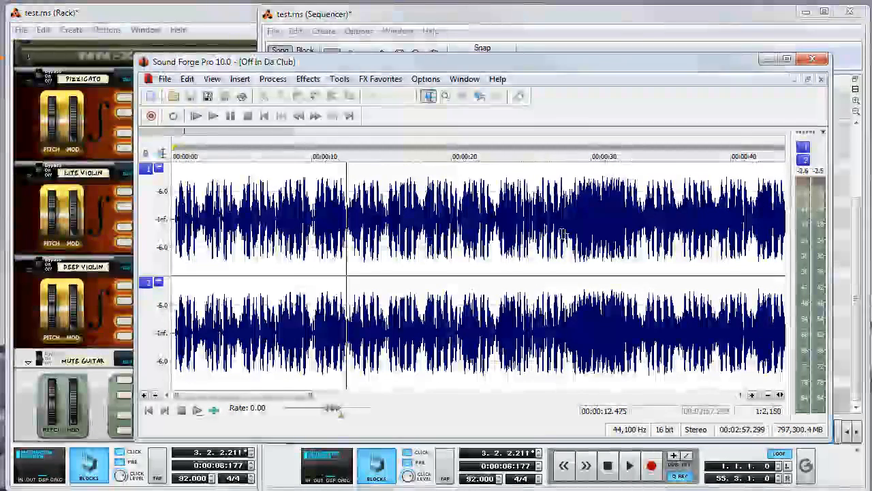
Play the song from about 25 seconds and pause at about 32 seconds, just after the dense section.
{"action": "left_click", "coordinate": [526, 228]}
{"action": "key", "text": "space"}
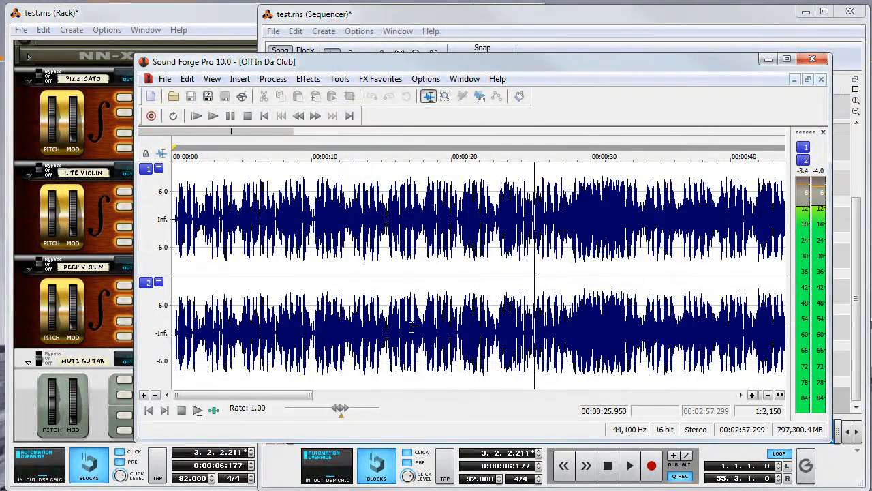
{"action": "left_click_drag", "start_coordinate": [268, 395], "coordinate": [293, 398]}
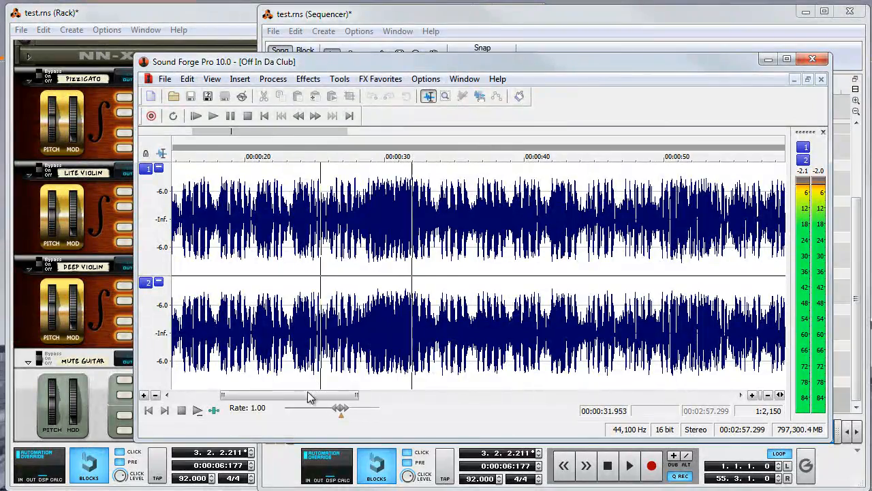
{"action": "left_click", "coordinate": [230, 116]}
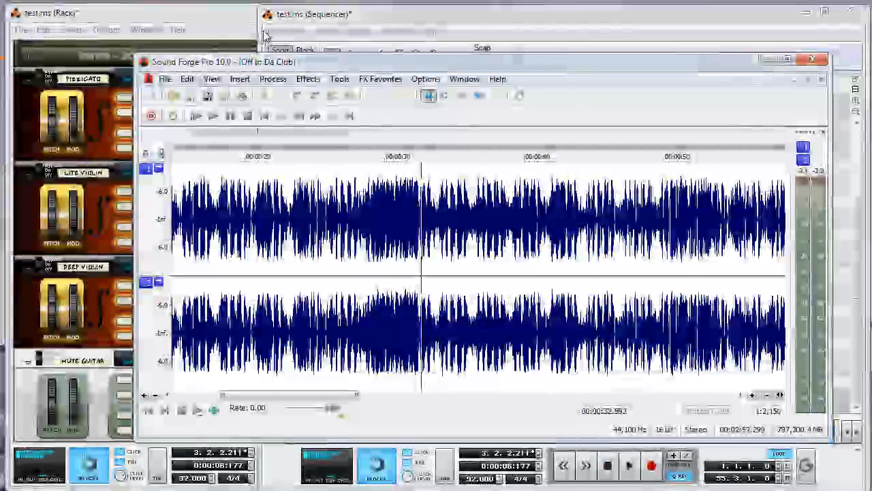
Switch to Reason, select the Deep Violin device in the Rack, and select the Long Violin track in the Sequencer.
{"action": "left_click", "coordinate": [220, 29]}
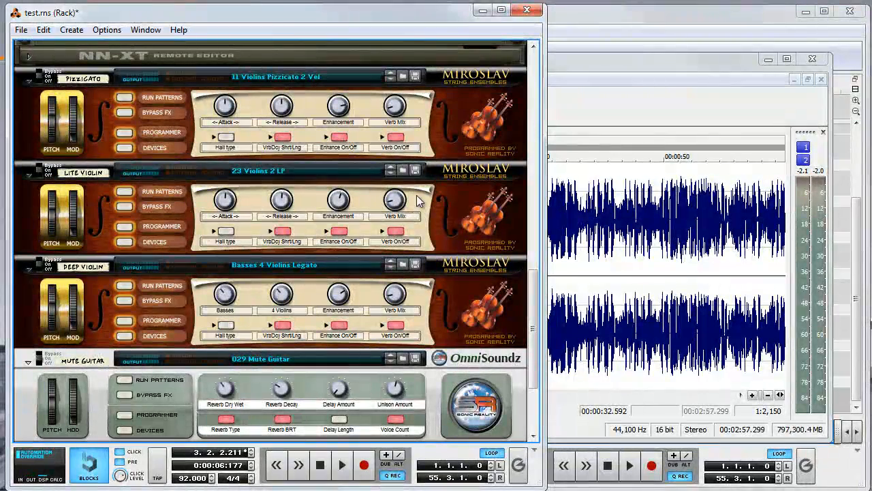
{"action": "left_click", "coordinate": [87, 295]}
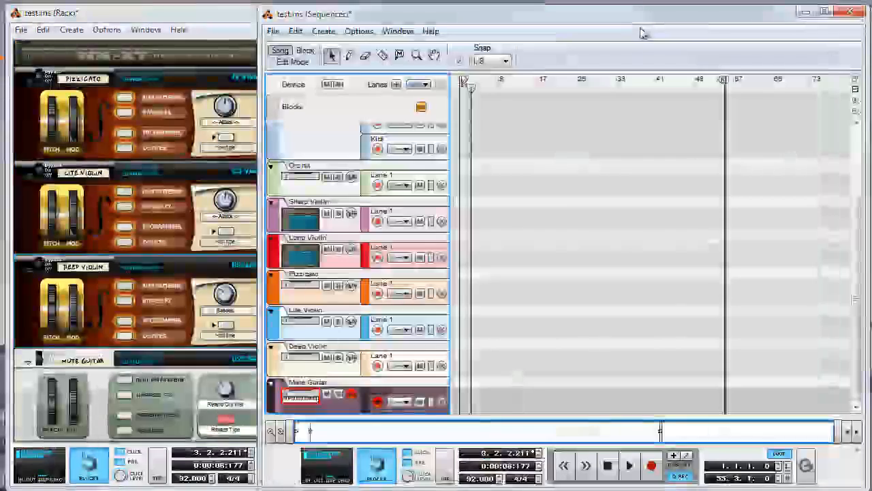
{"action": "left_click", "coordinate": [353, 240]}
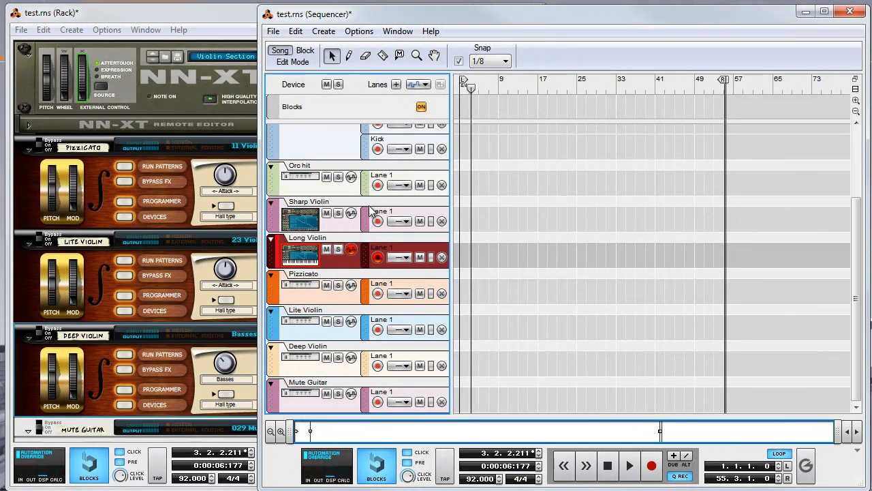
Select the Sharp Violin track, switch to Sound Forge Pro and play the song from about 51 seconds.
{"action": "left_click", "coordinate": [371, 213]}
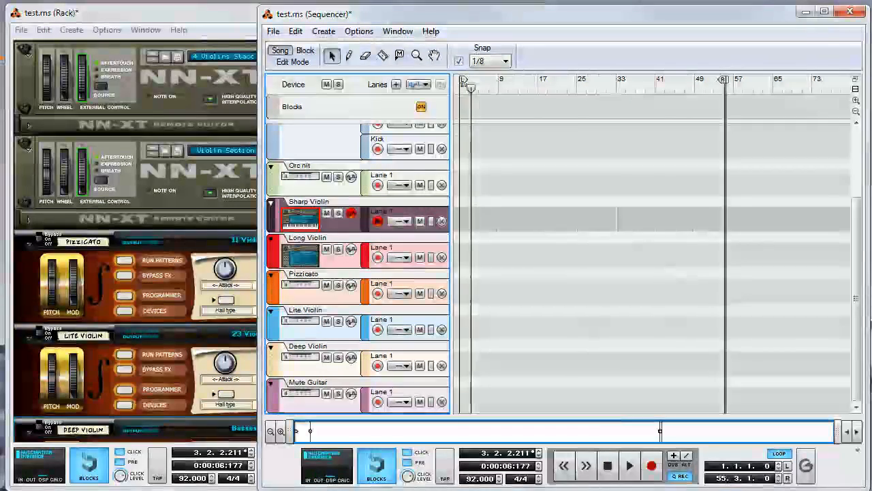
{"action": "key", "text": "alt+Tab"}
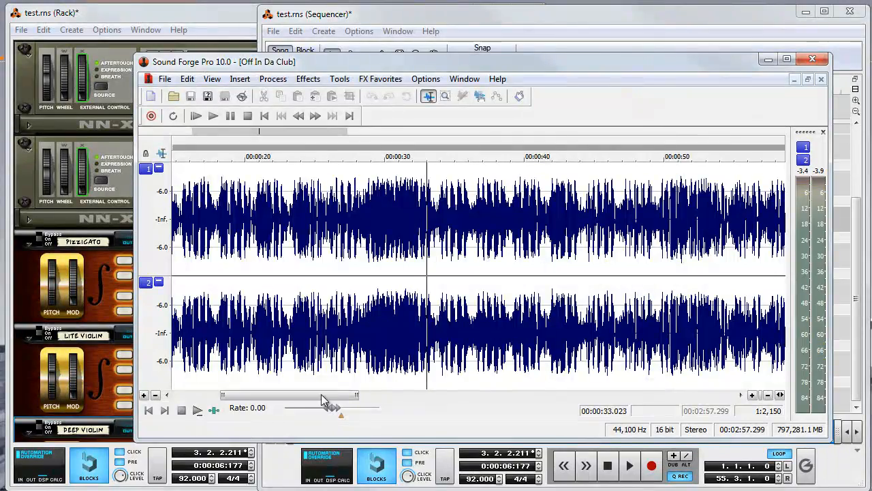
{"action": "left_click_drag", "start_coordinate": [327, 396], "coordinate": [387, 399]}
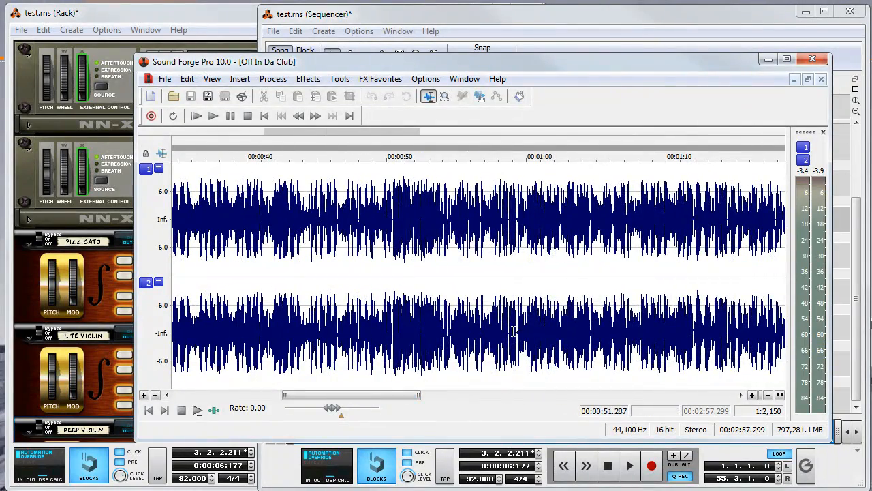
{"action": "mouse_move", "coordinate": [391, 395]}
{"action": "left_mouse_down"}
{"action": "mouse_move", "coordinate": [413, 399]}
{"action": "mouse_move", "coordinate": [399, 396]}
{"action": "left_mouse_up"}
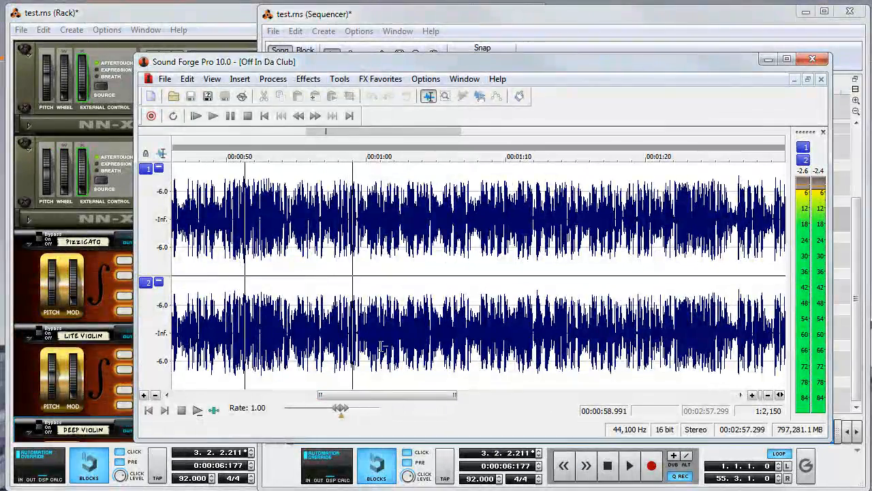
{"action": "left_click_drag", "start_coordinate": [379, 394], "coordinate": [394, 394]}
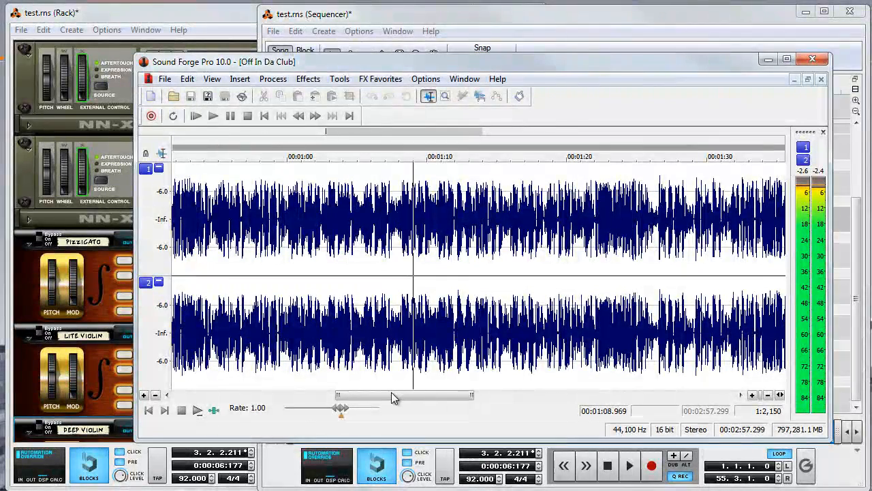
{"action": "left_click_drag", "start_coordinate": [391, 394], "coordinate": [413, 397]}
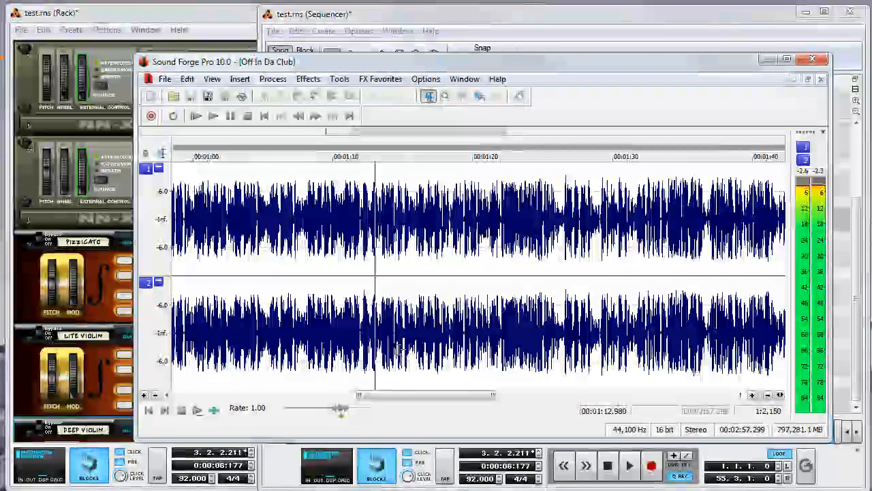
Skip ahead in the song, play the section leading up to about 1:38 and pause there.
{"action": "left_click_drag", "start_coordinate": [411, 395], "coordinate": [470, 397]}
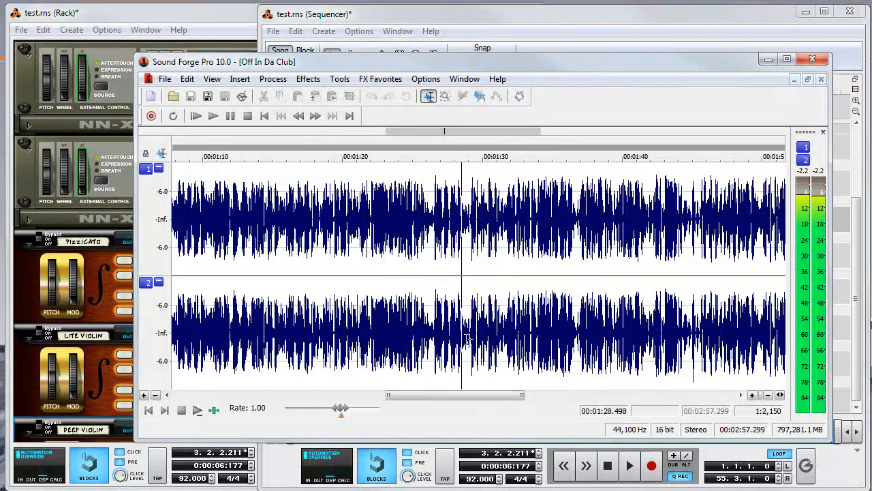
{"action": "mouse_move", "coordinate": [479, 395]}
{"action": "left_mouse_down"}
{"action": "mouse_move", "coordinate": [498, 396]}
{"action": "mouse_move", "coordinate": [485, 397]}
{"action": "left_mouse_up"}
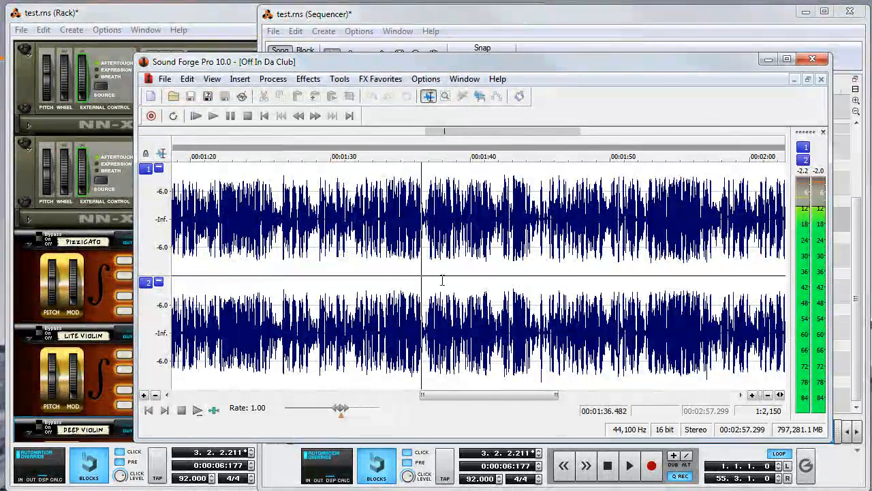
{"action": "left_click", "coordinate": [230, 115]}
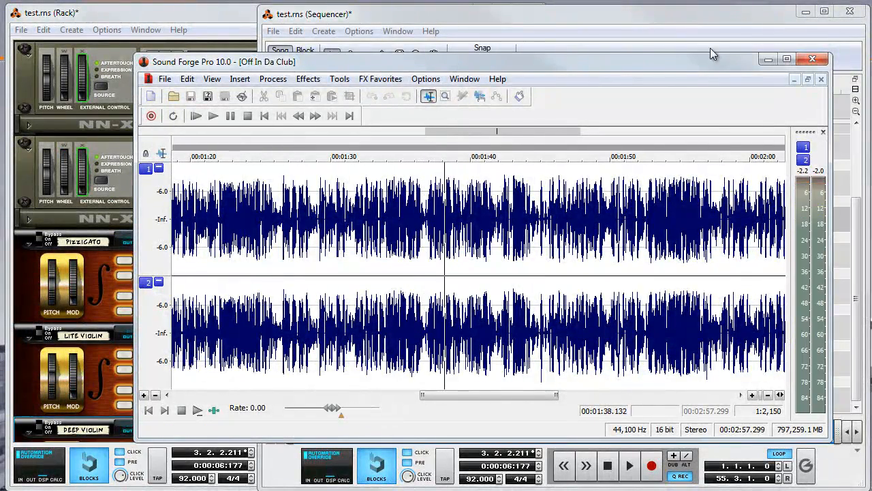
Return to the Off In Da Club_Bayou Remix song in Reason and open its Verse 1 block in Block edit mode.
{"action": "left_click", "coordinate": [768, 59]}
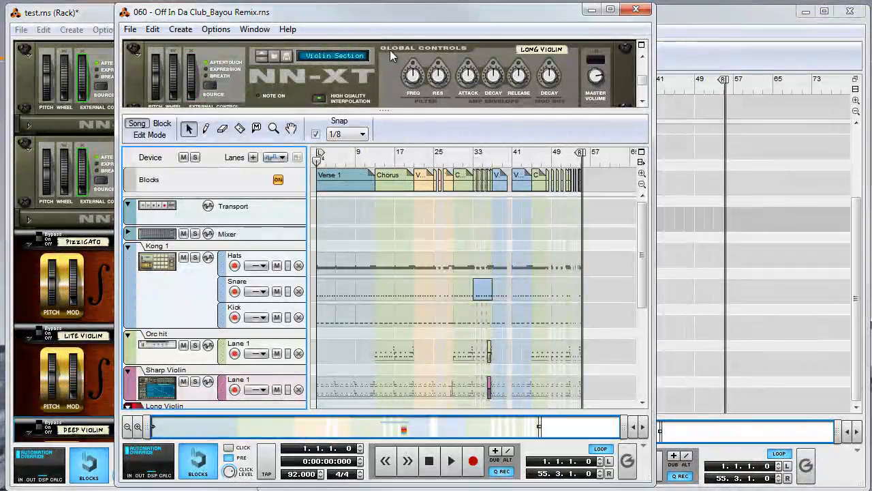
{"action": "left_click", "coordinate": [335, 158]}
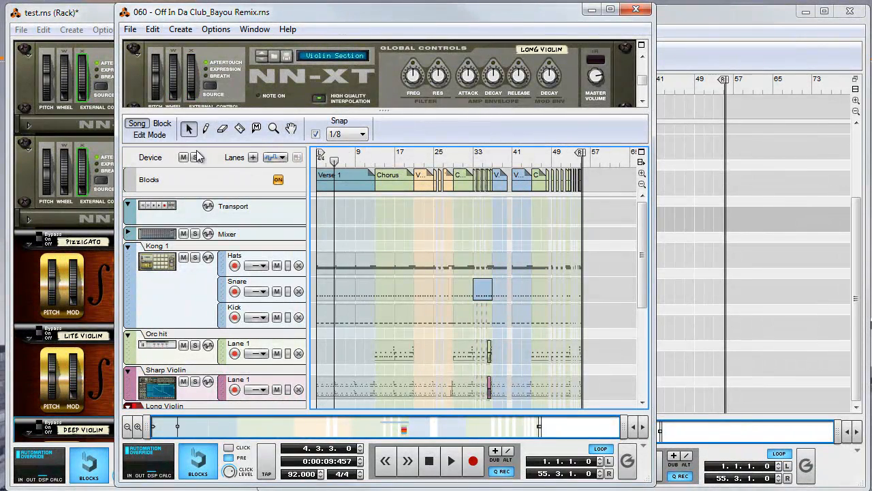
{"action": "left_click", "coordinate": [168, 134]}
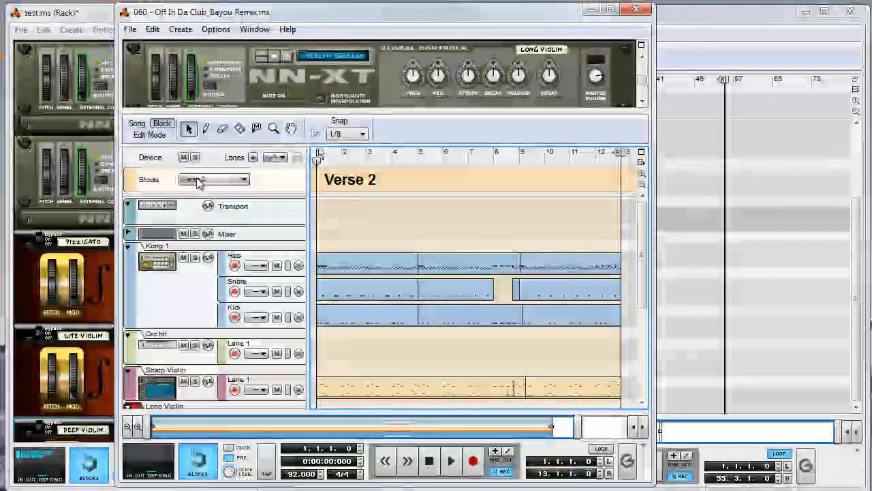
{"action": "left_click", "coordinate": [212, 180]}
{"action": "left_click", "coordinate": [214, 195]}
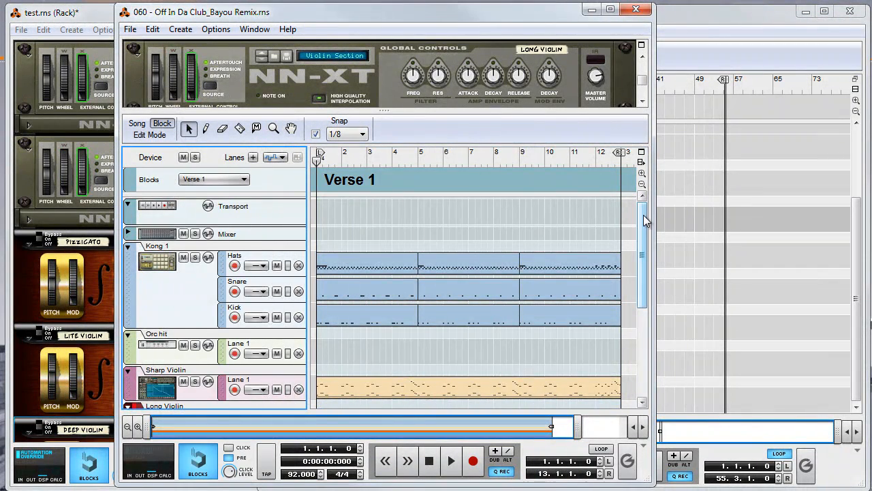
{"action": "mouse_move", "coordinate": [643, 214]}
{"action": "left_mouse_down"}
{"action": "mouse_move", "coordinate": [656, 317]}
{"action": "mouse_move", "coordinate": [644, 213]}
{"action": "left_mouse_up"}
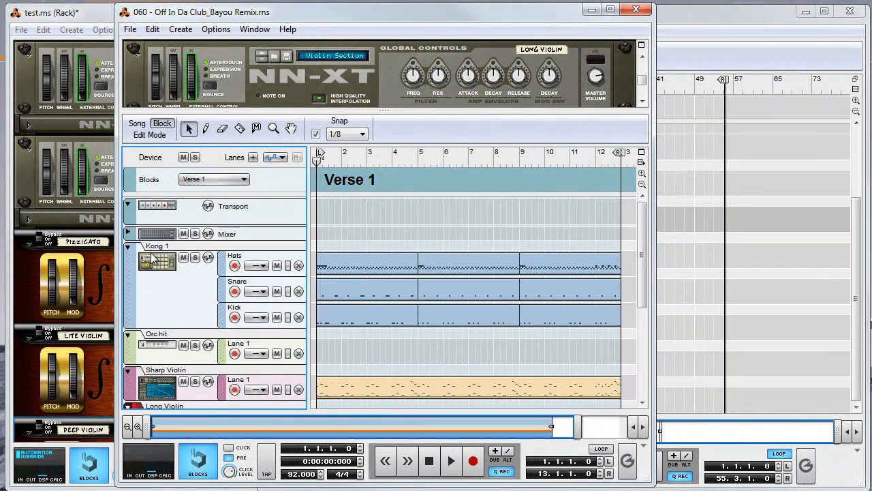
Solo the Kong 1 drums and play the start of Verse 1 twice, ending with the solo off and playback stopped.
{"action": "left_click", "coordinate": [195, 258]}
{"action": "key", "text": "space"}
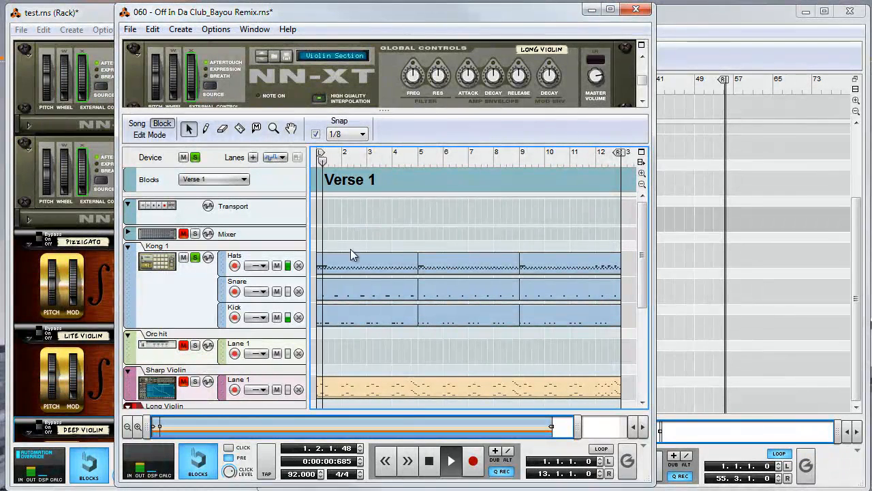
{"action": "key", "text": "space"}
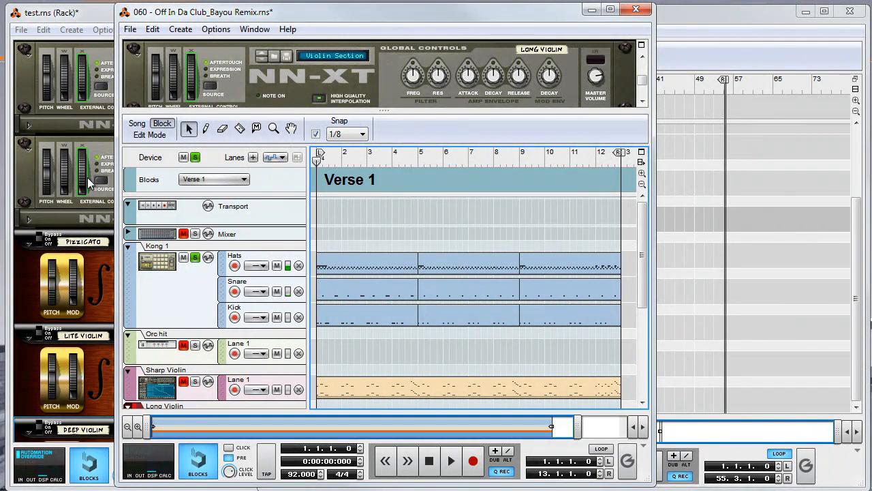
{"action": "key", "text": "space"}
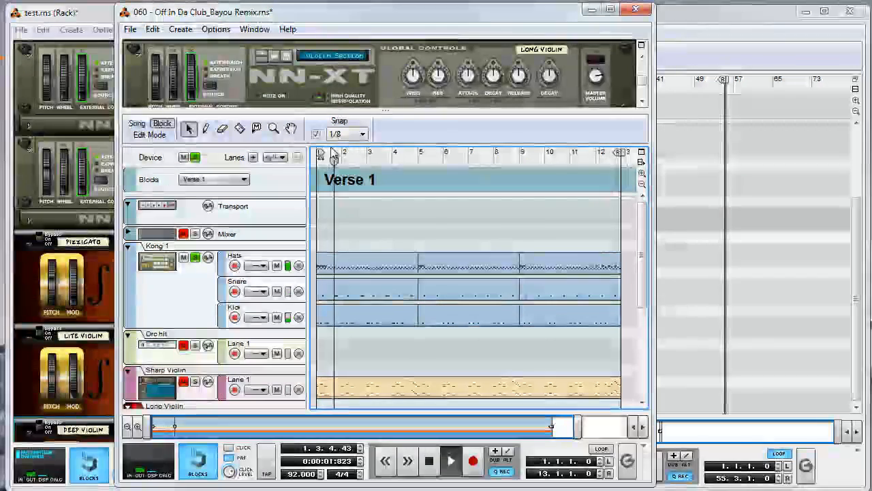
{"action": "left_click", "coordinate": [195, 257]}
{"action": "key", "text": "space"}
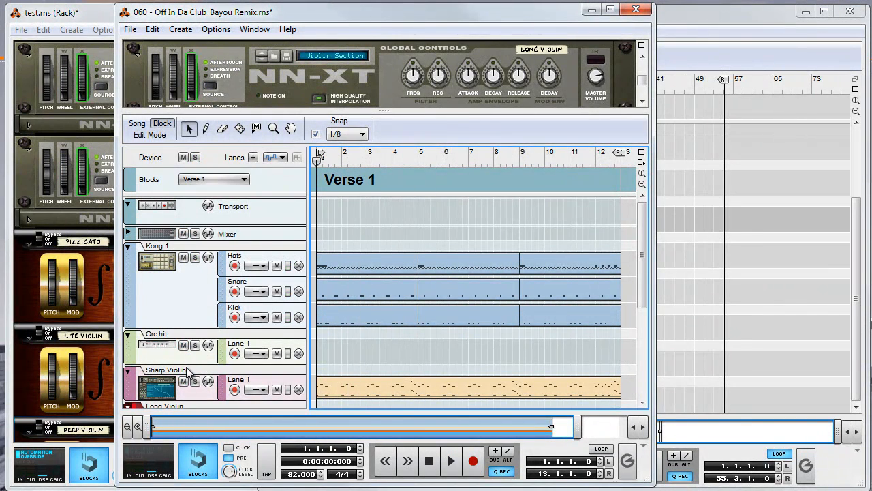
Solo the Sharp Violin track, play Verse 1, and add Kong 1 to the solo during playback.
{"action": "left_click", "coordinate": [194, 380]}
{"action": "key", "text": "space"}
{"action": "left_click_drag", "start_coordinate": [644, 252], "coordinate": [649, 307]}
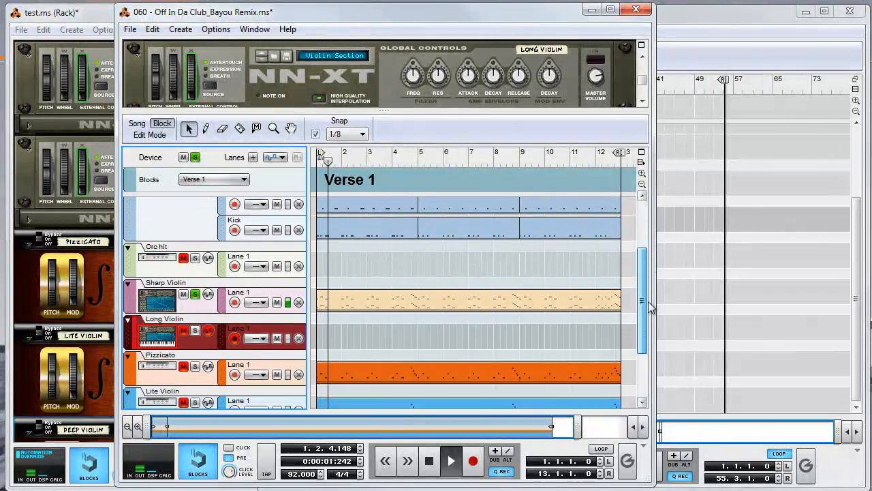
{"action": "scroll", "coordinate": [547, 254], "scroll_direction": "up", "scroll_amount": 3}
{"action": "left_click", "coordinate": [195, 257]}
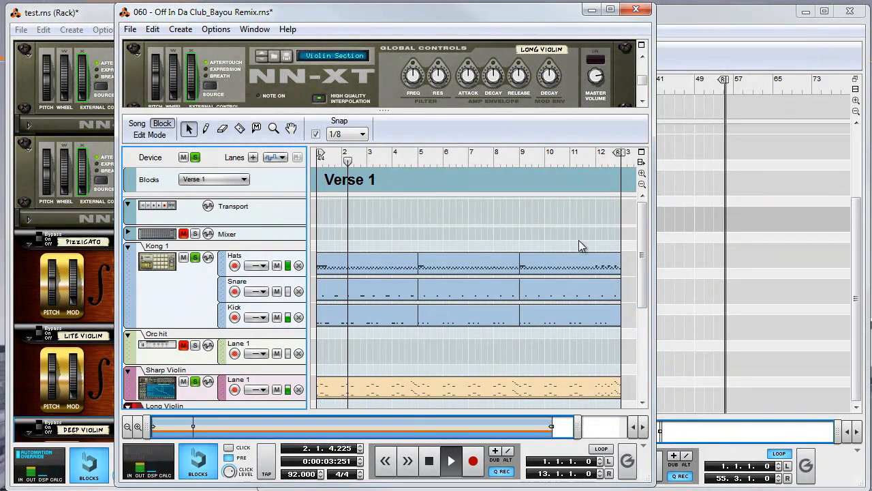
Add Pizzicato, Lite Violin, Deep Violin and Mute Guitar one by one to the soloed playback, and finish by clearing all solos and stopping.
{"action": "scroll", "coordinate": [578, 243], "scroll_direction": "down", "scroll_amount": 5}
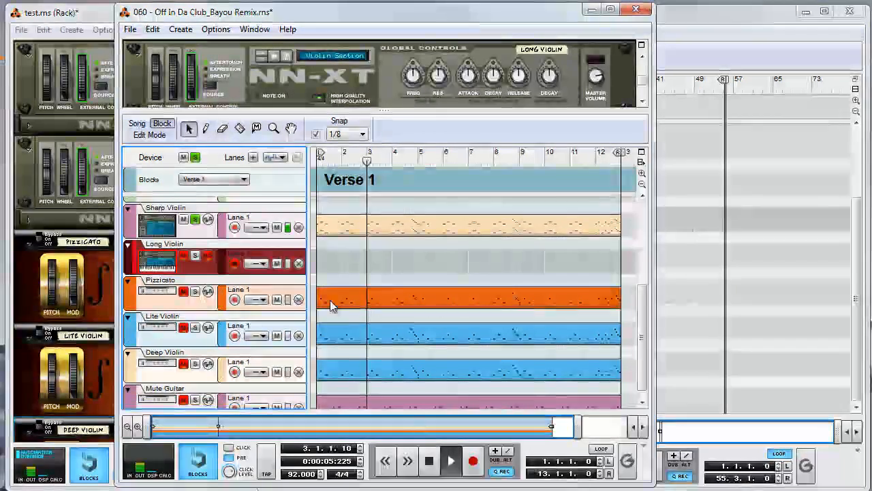
{"action": "left_click", "coordinate": [195, 291]}
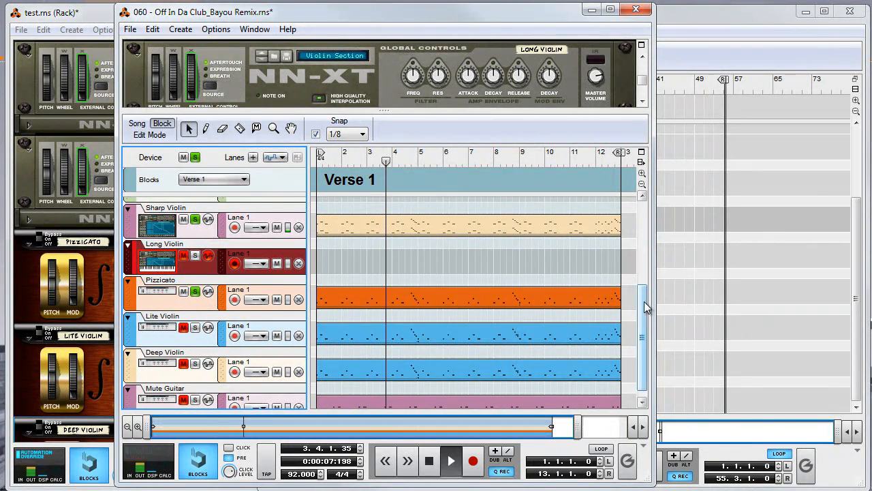
{"action": "scroll", "coordinate": [646, 307], "scroll_direction": "down", "scroll_amount": 1}
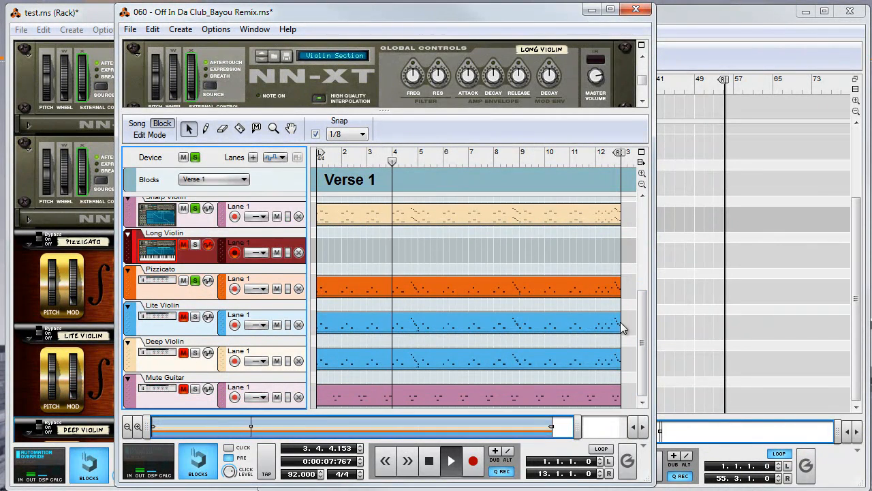
{"action": "left_click", "coordinate": [195, 318]}
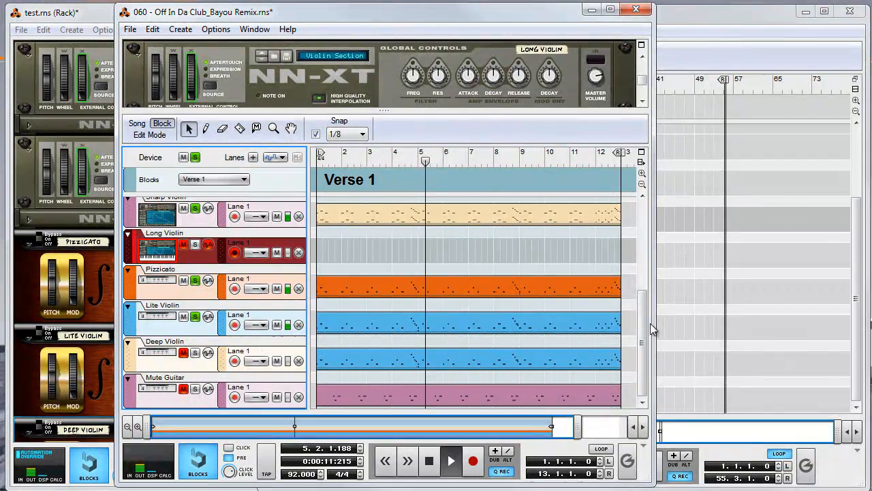
{"action": "left_click", "coordinate": [195, 352]}
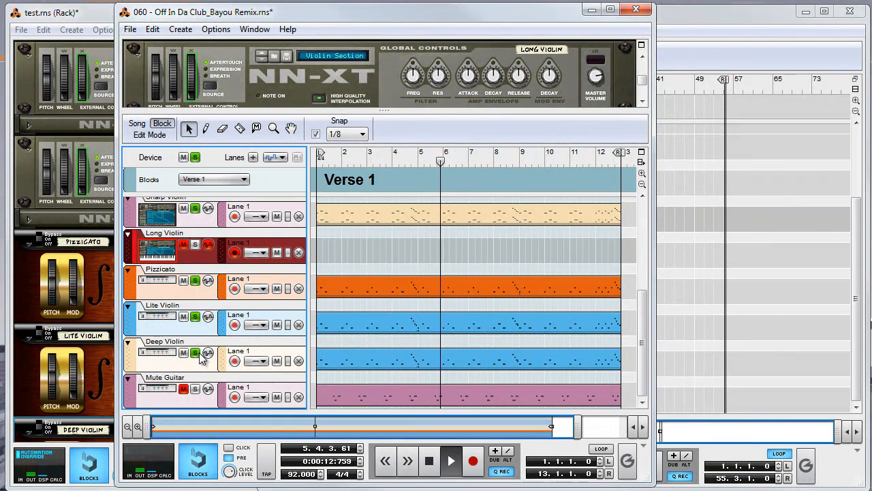
{"action": "left_click", "coordinate": [196, 388]}
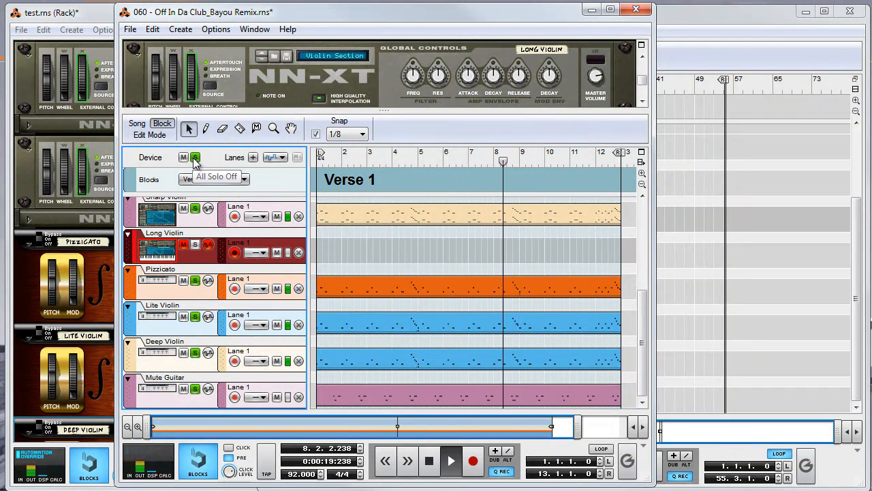
{"action": "left_click", "coordinate": [194, 158]}
{"action": "key", "text": "space"}
View the Chorus block briefly, return to Verse 1 and play its ending from late in bar 10.
{"action": "left_click", "coordinate": [214, 179]}
{"action": "left_click", "coordinate": [225, 211]}
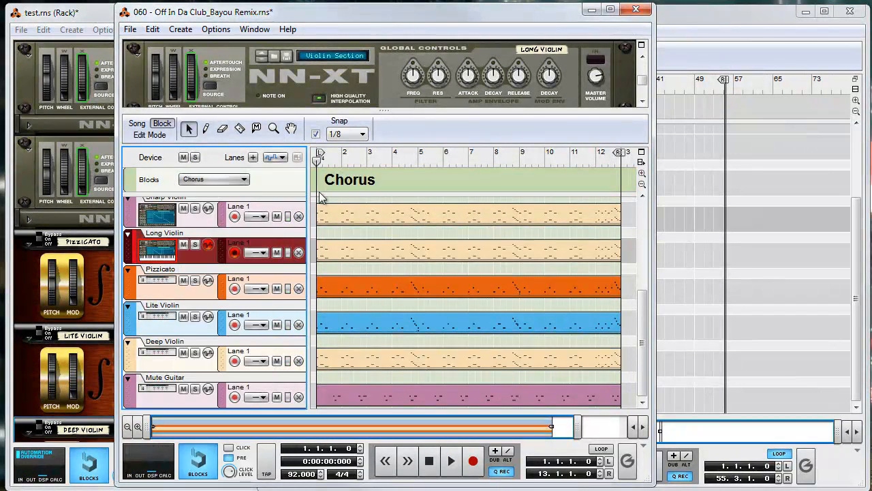
{"action": "left_click", "coordinate": [212, 180]}
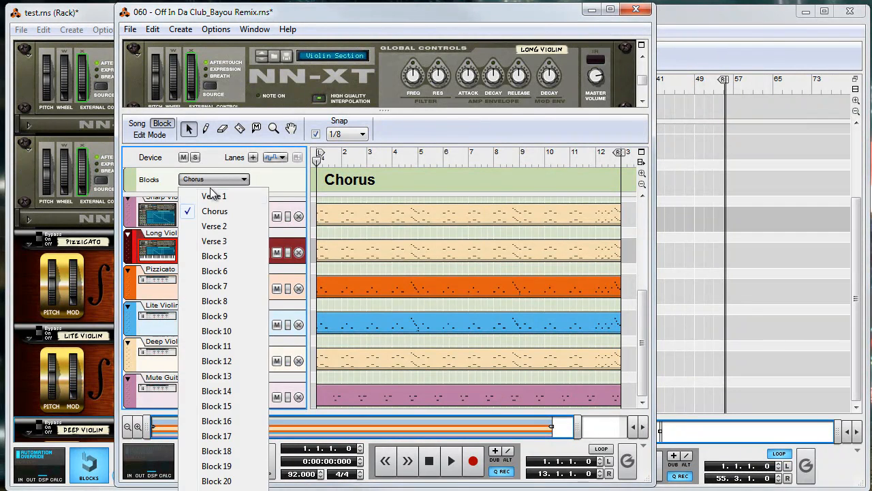
{"action": "left_click", "coordinate": [205, 196]}
{"action": "key", "text": "space"}
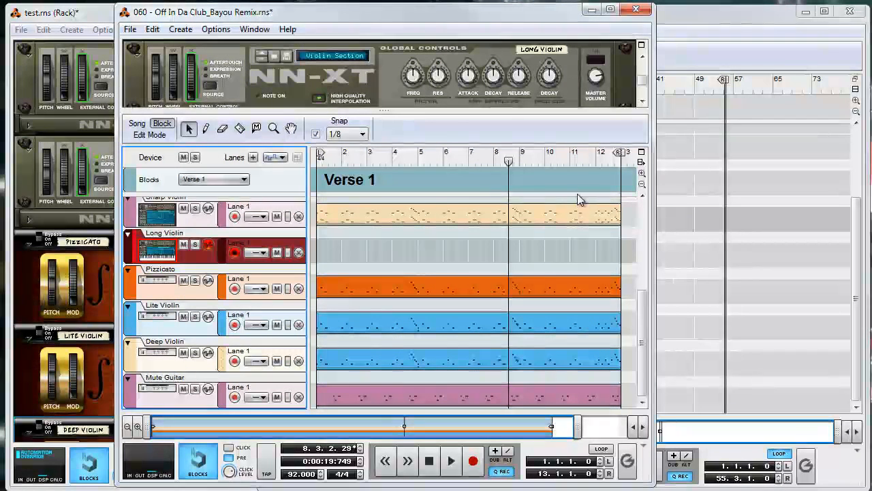
{"action": "left_click", "coordinate": [567, 159]}
{"action": "key", "text": "space"}
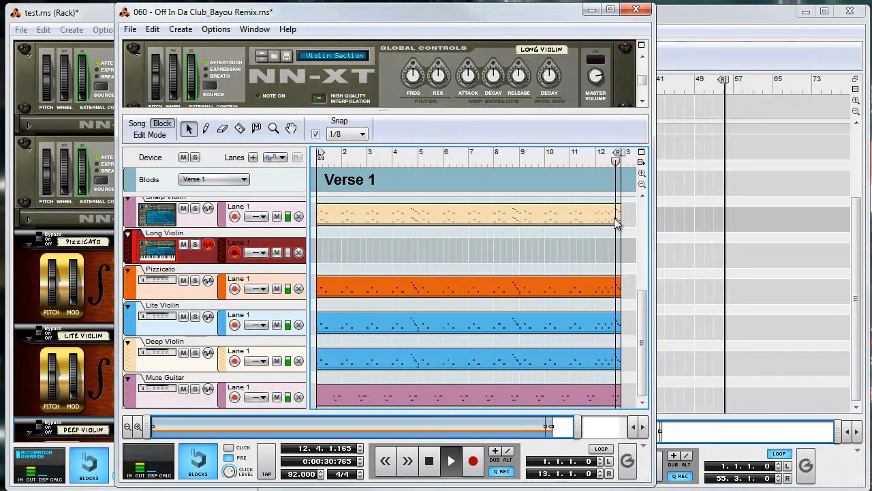
Open the Chorus block and set the playhead to its very beginning.
{"action": "left_click", "coordinate": [208, 181]}
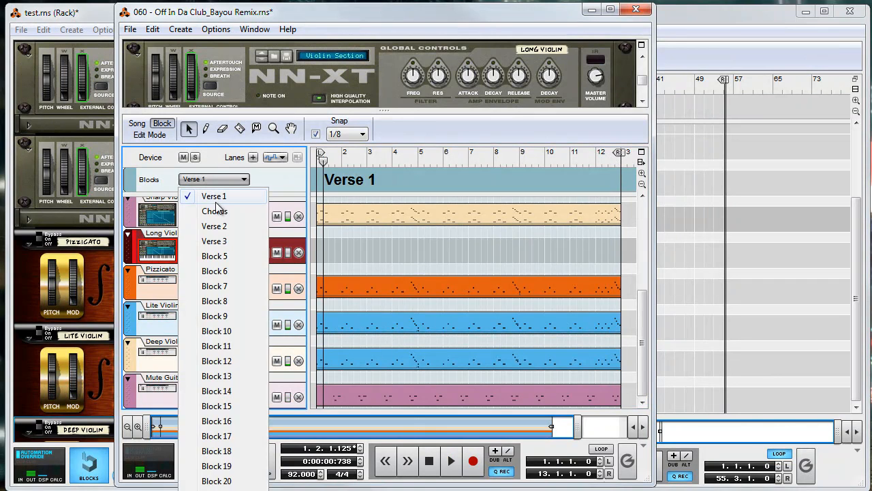
{"action": "left_click", "coordinate": [216, 211]}
{"action": "left_click", "coordinate": [209, 179]}
{"action": "left_click", "coordinate": [341, 155]}
{"action": "left_click", "coordinate": [318, 159]}
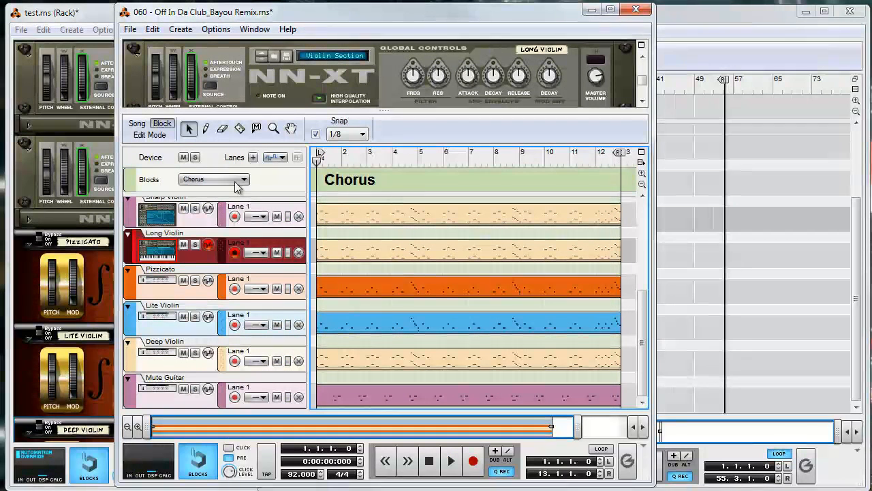
{"action": "mouse_move", "coordinate": [643, 329]}
{"action": "left_mouse_down"}
{"action": "mouse_move", "coordinate": [643, 222]}
{"action": "mouse_move", "coordinate": [642, 315]}
{"action": "left_mouse_up"}
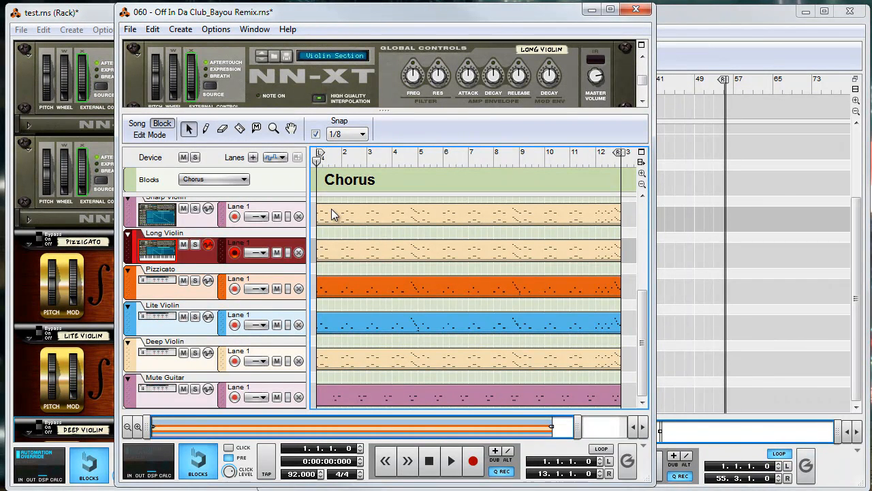
Play the opening bars of the Chorus block several times and return the playhead to its start.
{"action": "key", "text": "space"}
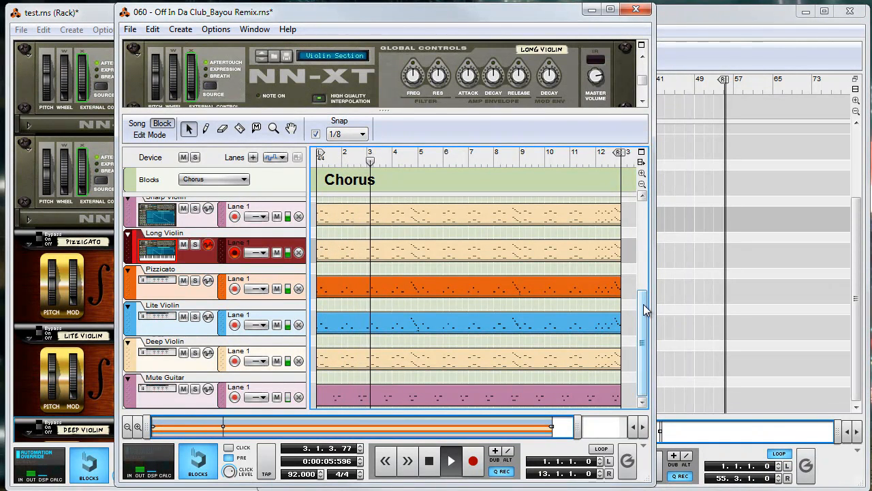
{"action": "key", "text": "space"}
{"action": "key", "text": "space"}
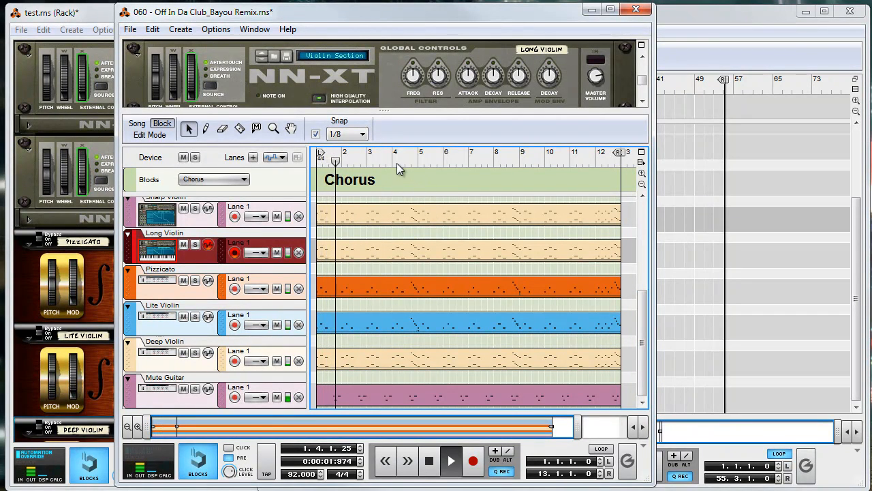
{"action": "key", "text": "space"}
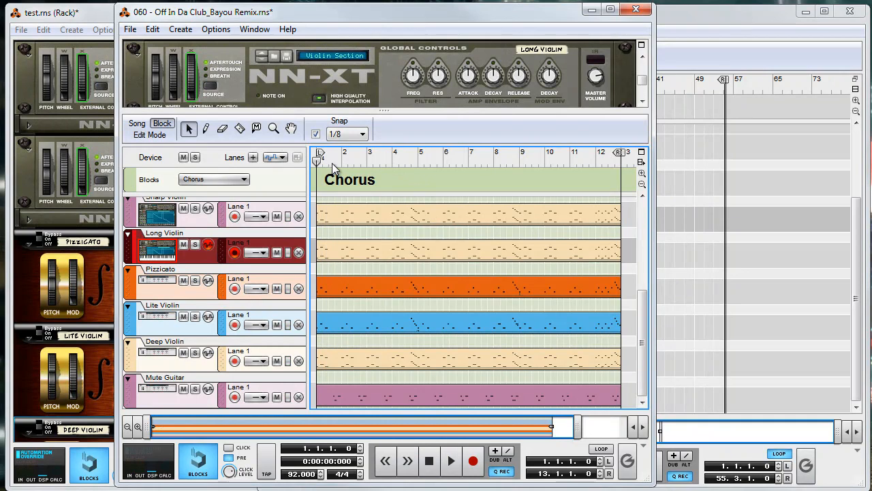
{"action": "key", "text": "space"}
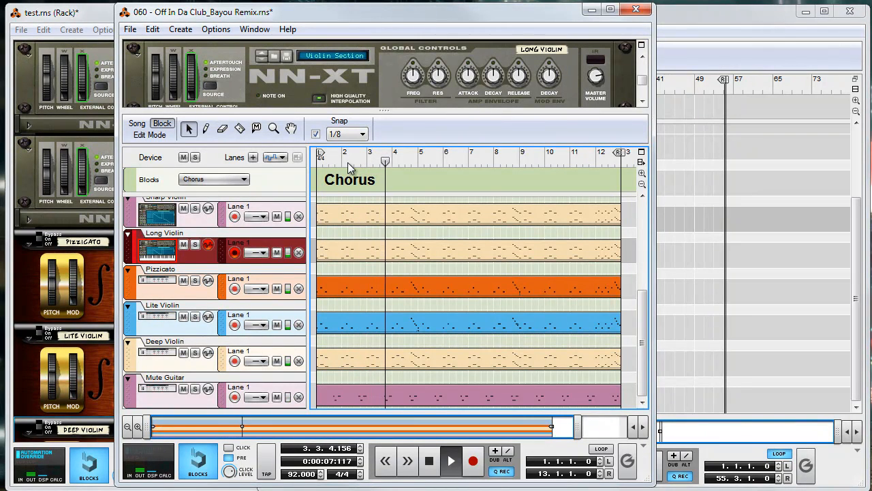
{"action": "key", "text": "space"}
{"action": "key", "text": "KP_0"}
Open the Verse 2 block, play bars 7 to 8, and move the playhead to late bar 11 and back to mid bar 7.
{"action": "left_click", "coordinate": [225, 179]}
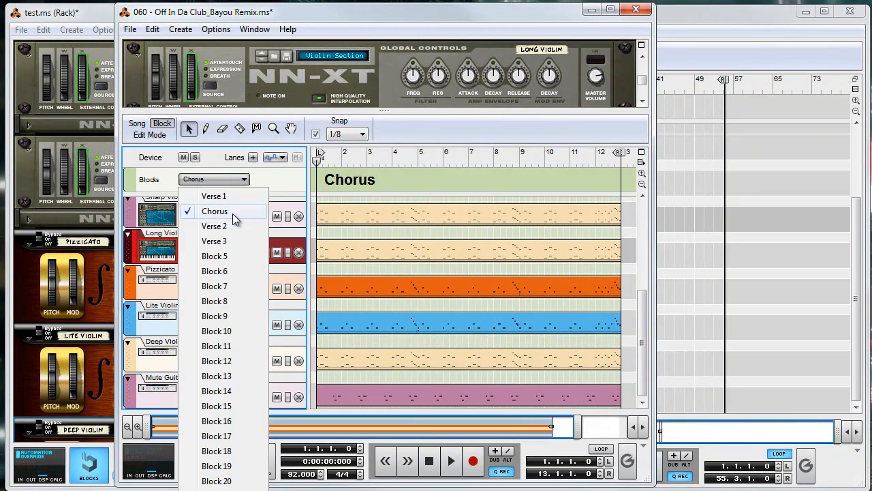
{"action": "left_click", "coordinate": [233, 226]}
{"action": "left_click", "coordinate": [316, 162]}
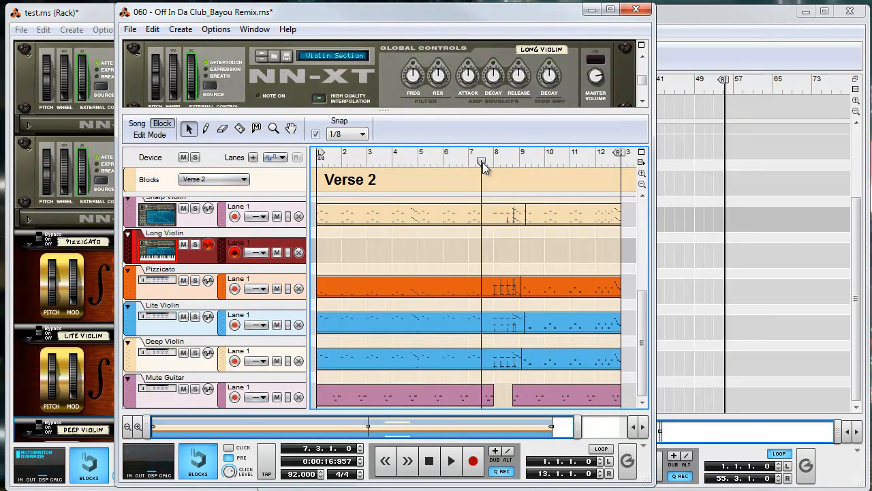
{"action": "left_click_drag", "start_coordinate": [480, 163], "coordinate": [468, 163]}
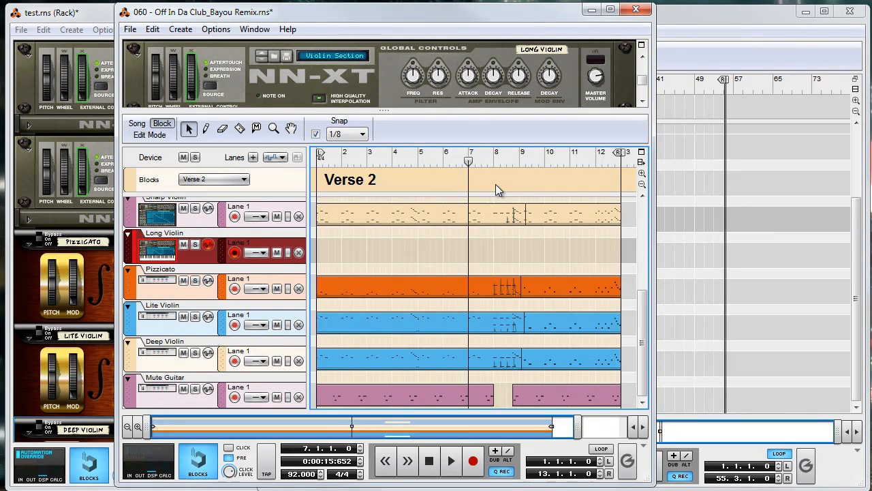
{"action": "key", "text": "space"}
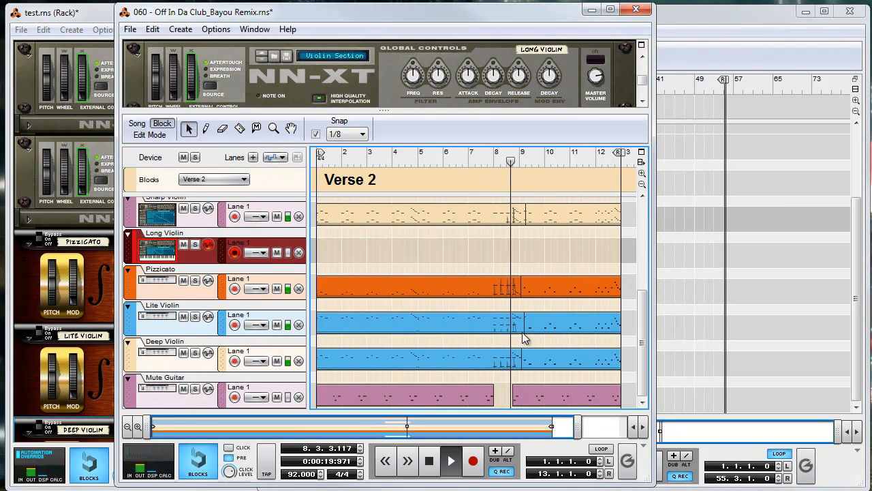
{"action": "key", "text": "space"}
{"action": "left_click_drag", "start_coordinate": [509, 430], "coordinate": [467, 438]}
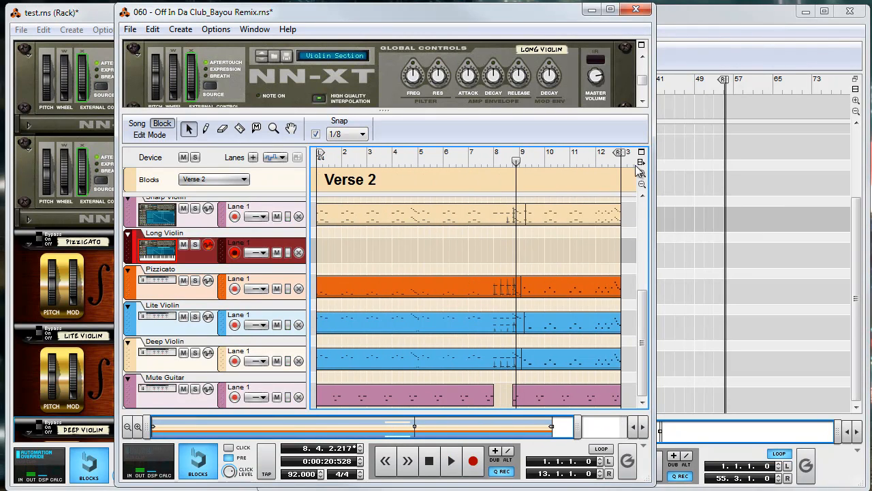
{"action": "left_click", "coordinate": [589, 160]}
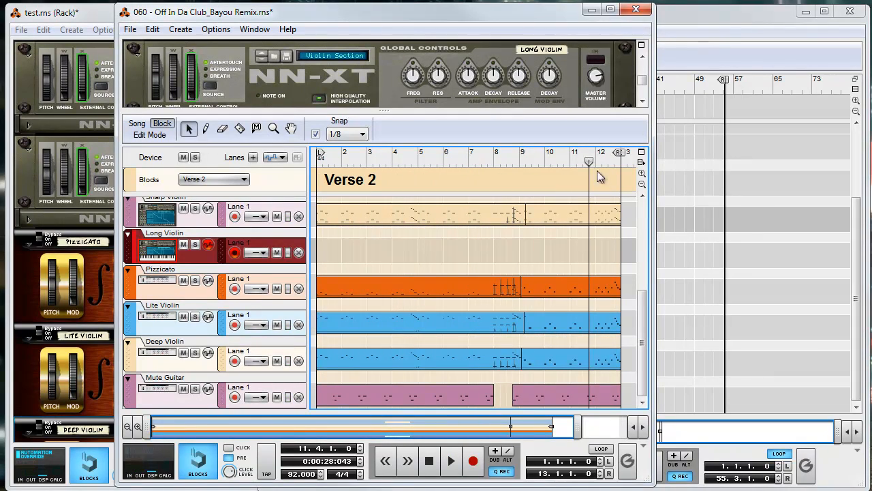
{"action": "left_click", "coordinate": [481, 157]}
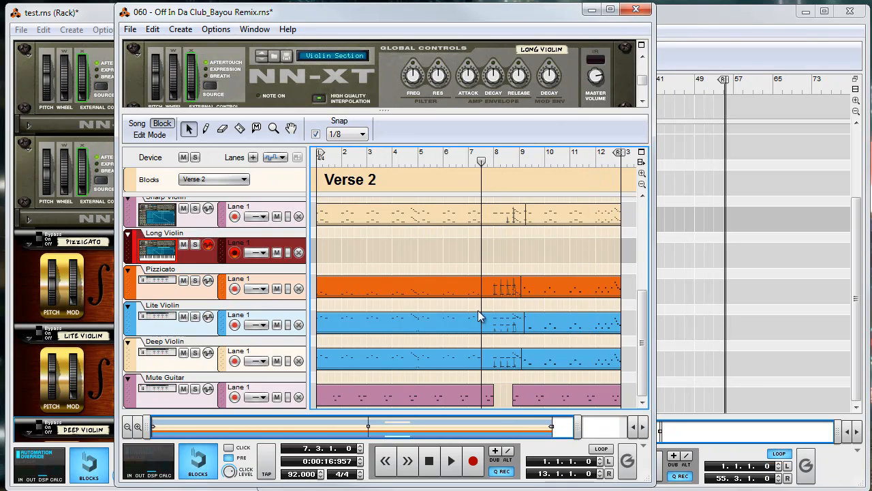
Open the Verse 3 block and play its ending from the start of bar 12.
{"action": "left_click", "coordinate": [204, 181]}
{"action": "left_click", "coordinate": [215, 242]}
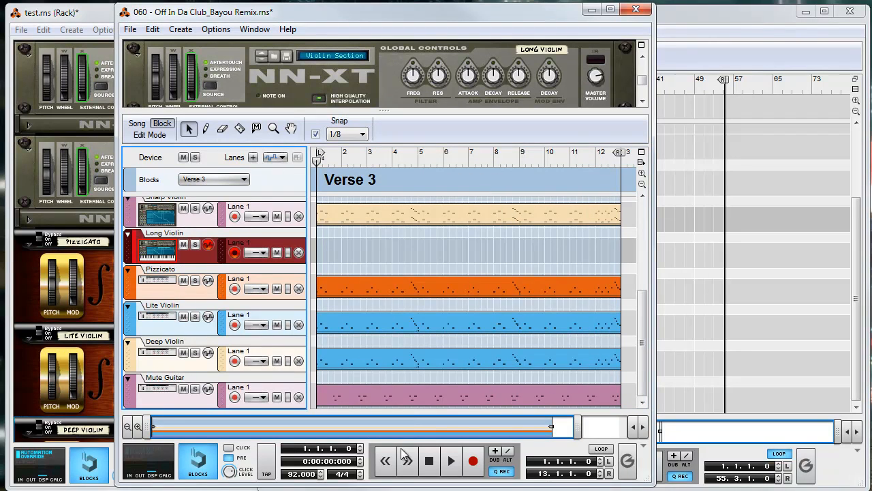
{"action": "left_click_drag", "start_coordinate": [519, 430], "coordinate": [546, 430]}
{"action": "left_click", "coordinate": [575, 159]}
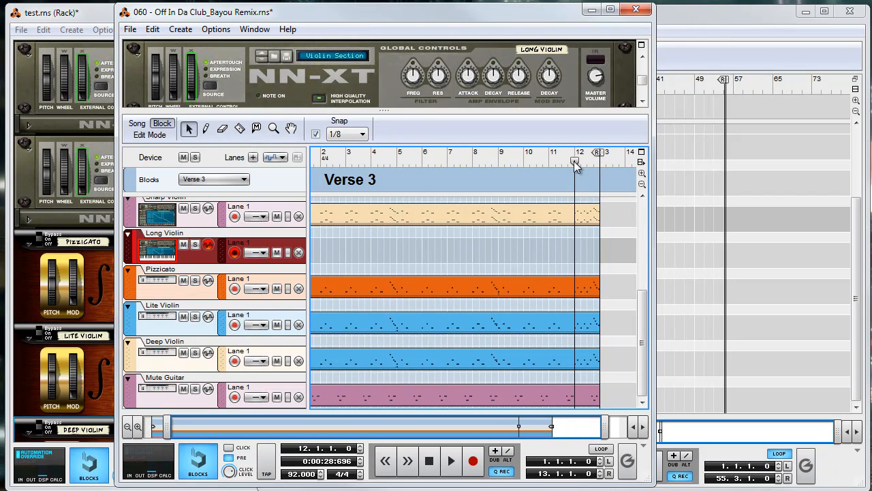
{"action": "key", "text": "space"}
Switch from block editing to the song arrangement and briefly play the Verse 2 section near bar 24.
{"action": "left_click", "coordinate": [203, 181]}
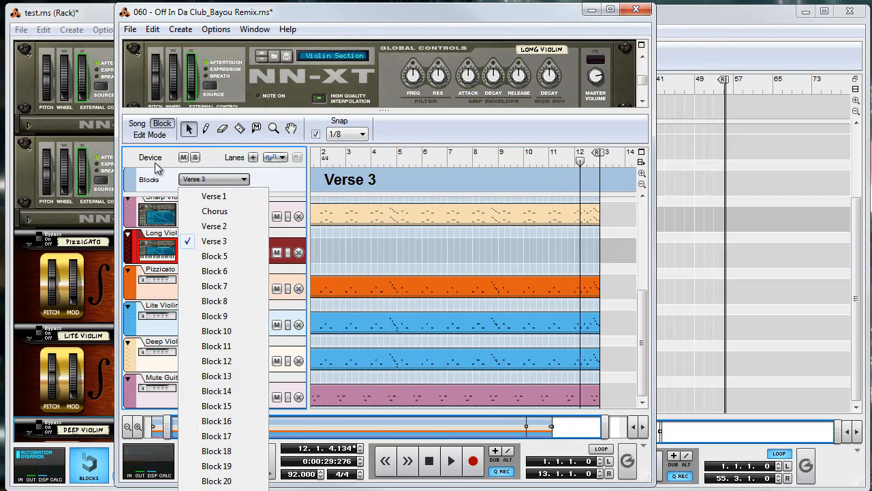
{"action": "left_click", "coordinate": [137, 124]}
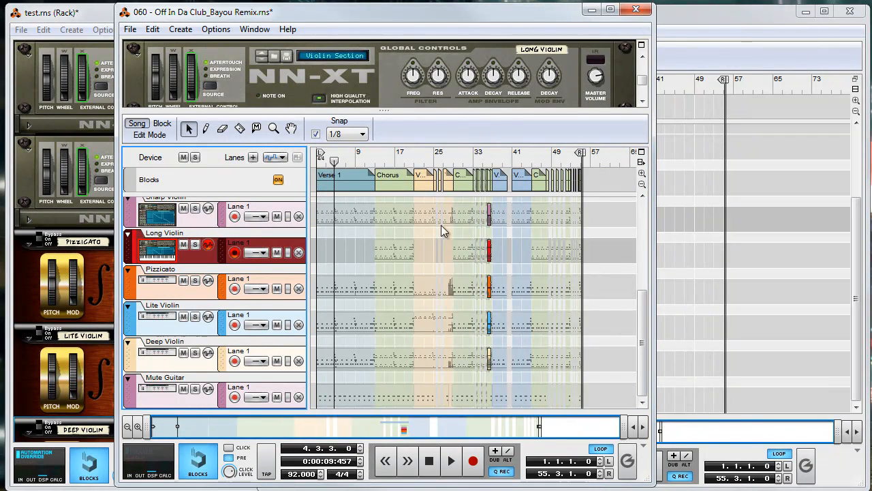
{"action": "left_click_drag", "start_coordinate": [623, 429], "coordinate": [380, 427]}
{"action": "left_click", "coordinate": [449, 161]}
{"action": "key", "text": "space"}
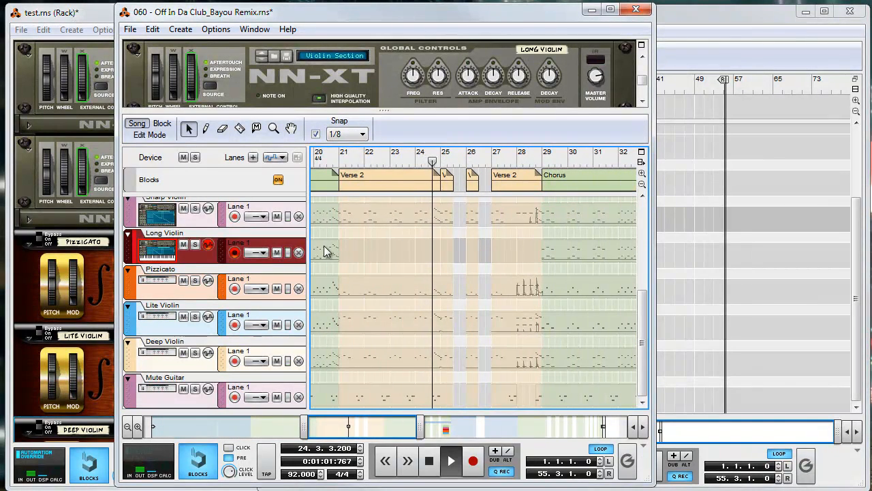
{"action": "key", "text": "space"}
Play Verse 2 in the song from bar 21, then play its chopped-up ending from late bar 24 into bar 27.
{"action": "left_click", "coordinate": [340, 169]}
{"action": "key", "text": "space"}
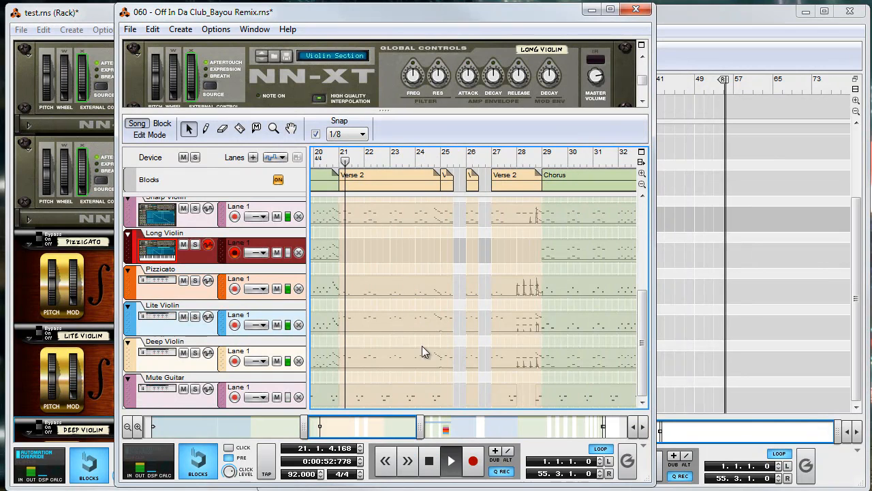
{"action": "key", "text": "space"}
{"action": "left_click", "coordinate": [437, 162]}
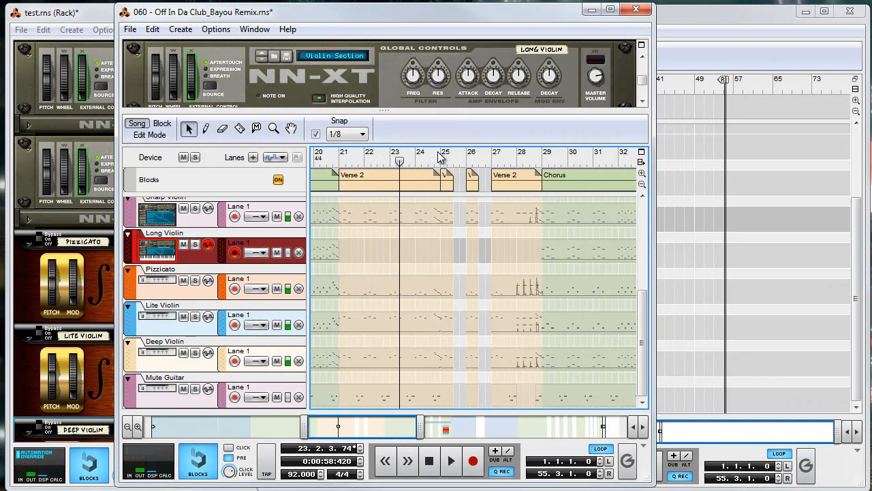
{"action": "left_click_drag", "start_coordinate": [375, 429], "coordinate": [393, 429]}
{"action": "key", "text": "space"}
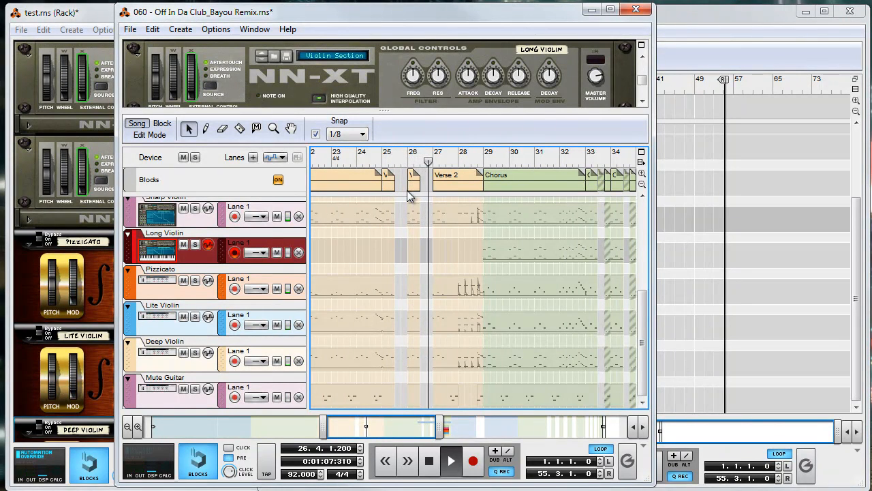
{"action": "key", "text": "space"}
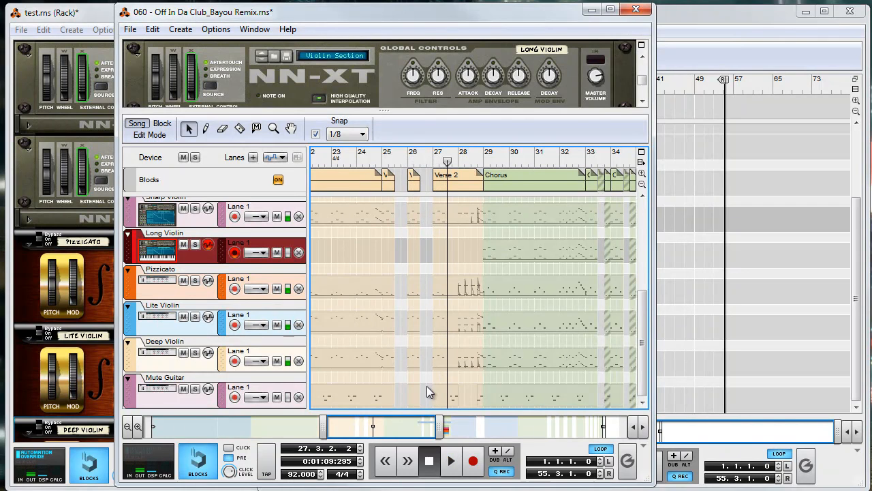
Play the chopped-up end of the second Chorus from late bar 32 to the start of Verse 3 at bar 37.
{"action": "left_click_drag", "start_coordinate": [403, 417], "coordinate": [432, 418]}
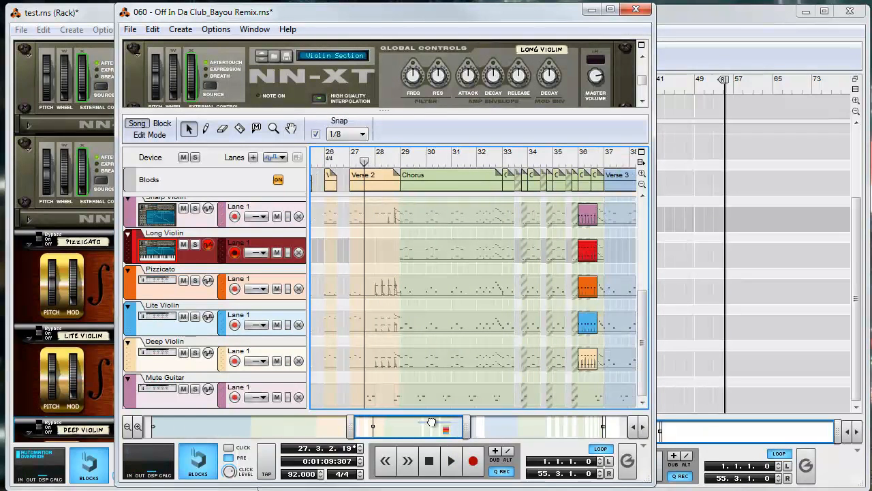
{"action": "left_click", "coordinate": [495, 160]}
{"action": "key", "text": "space"}
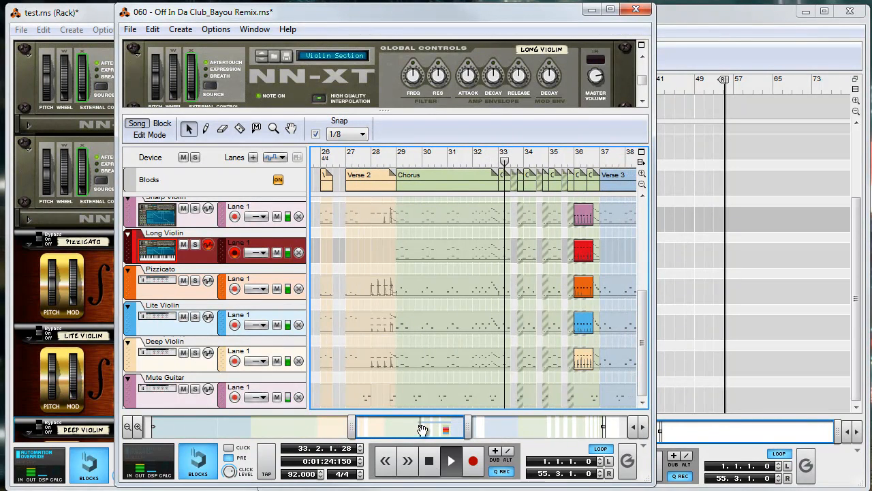
{"action": "left_click_drag", "start_coordinate": [422, 427], "coordinate": [452, 428]}
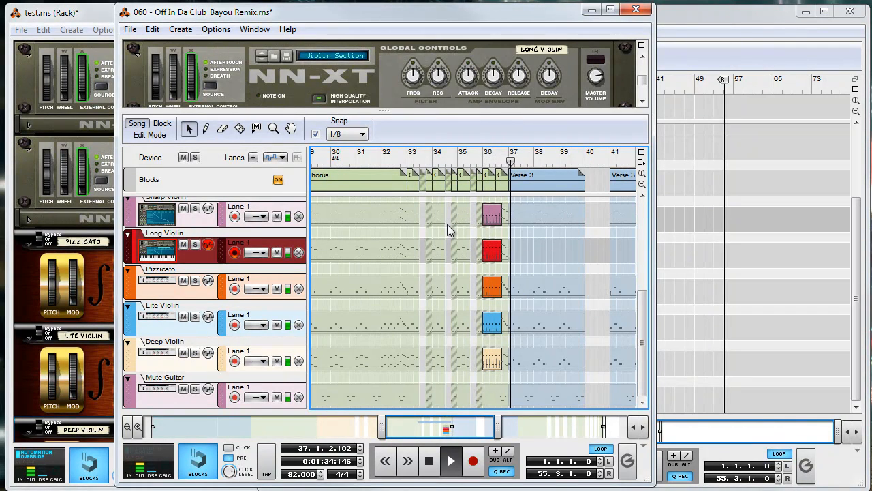
{"action": "key", "text": "space"}
Play the separate string clips at bar 36, starting from the middle of bar 35.
{"action": "left_click", "coordinate": [481, 162]}
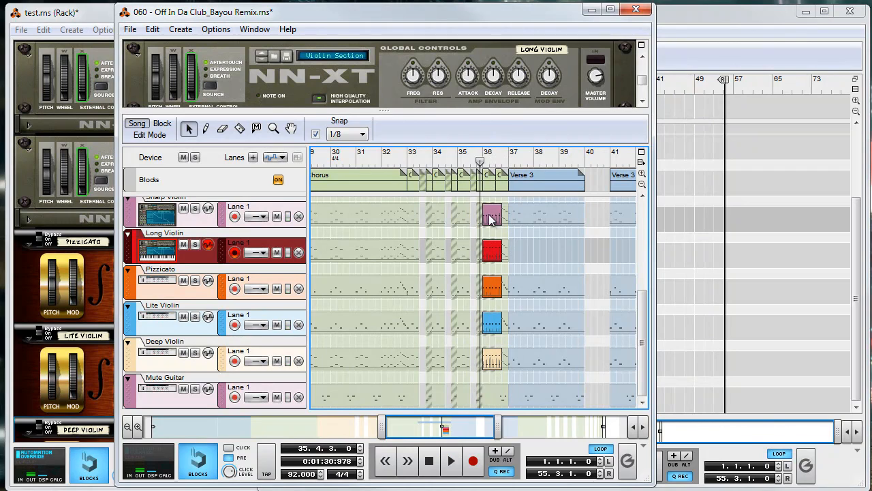
{"action": "left_click", "coordinate": [468, 159]}
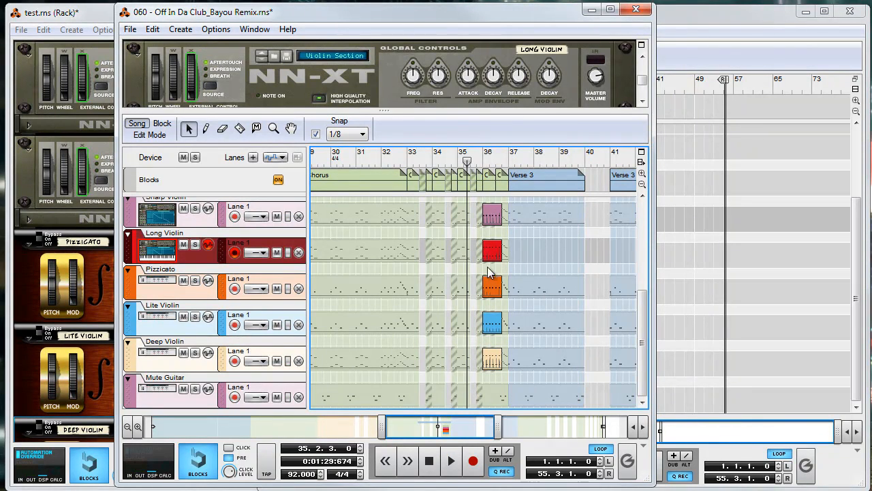
{"action": "key", "text": "space"}
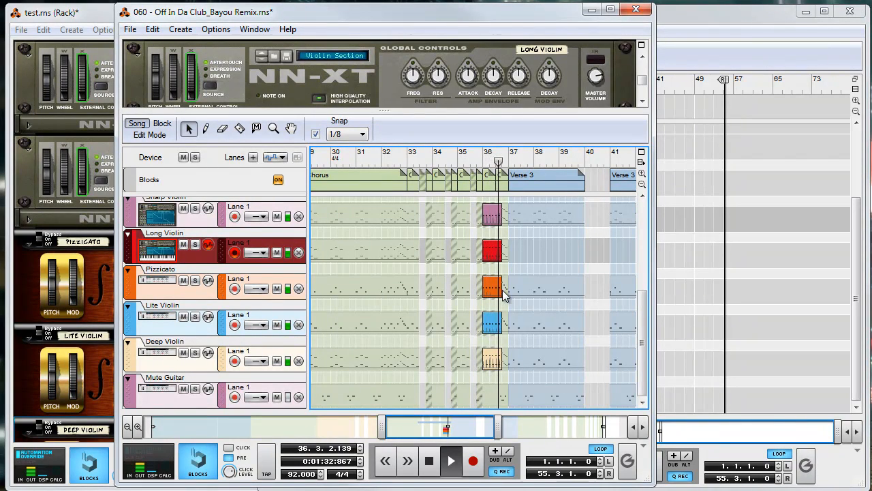
{"action": "key", "text": "space"}
Replay the lead-in from mid bar 35, then play the bar 36 string clips from beat 4 of bar 35.
{"action": "left_click", "coordinate": [468, 161]}
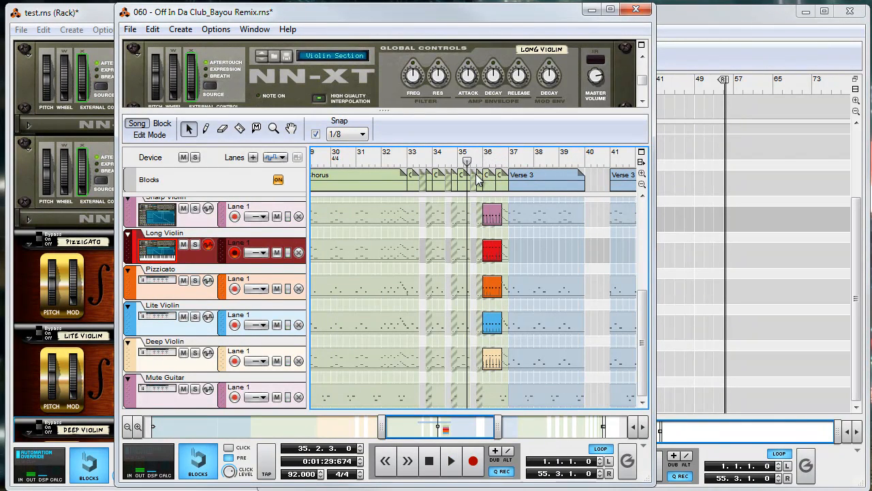
{"action": "key", "text": "space"}
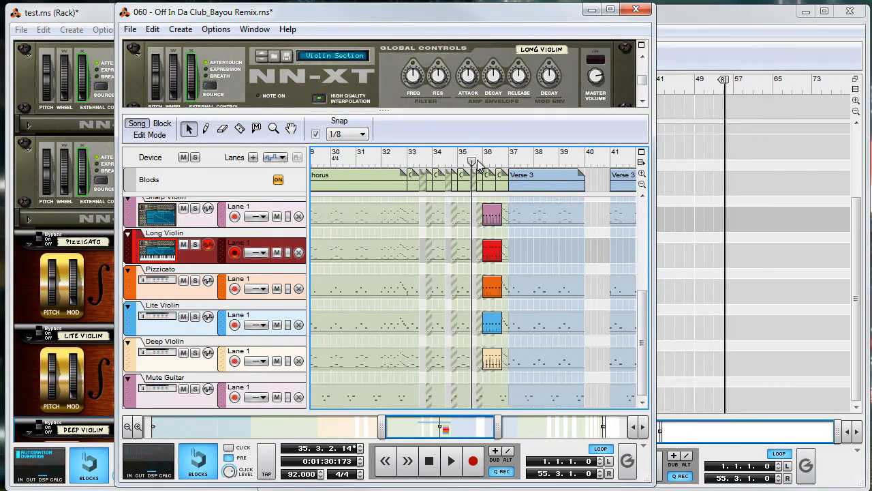
{"action": "left_click", "coordinate": [479, 161]}
{"action": "left_click", "coordinate": [476, 162]}
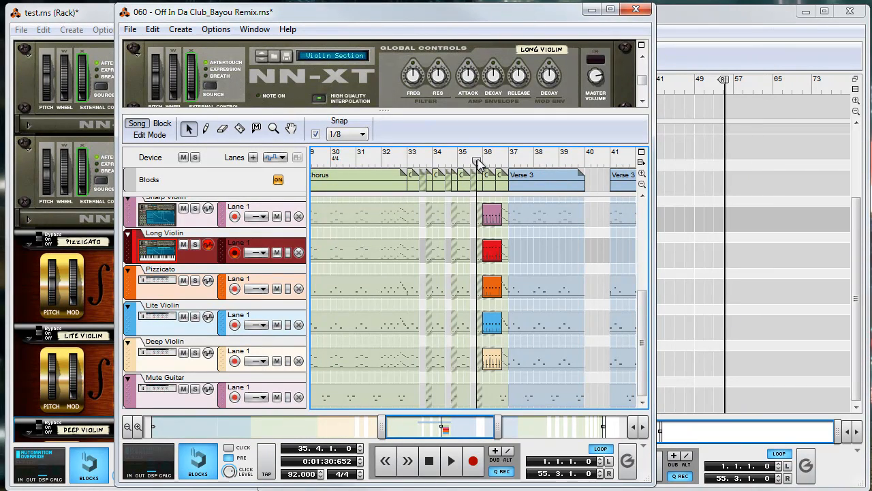
{"action": "key", "text": "space"}
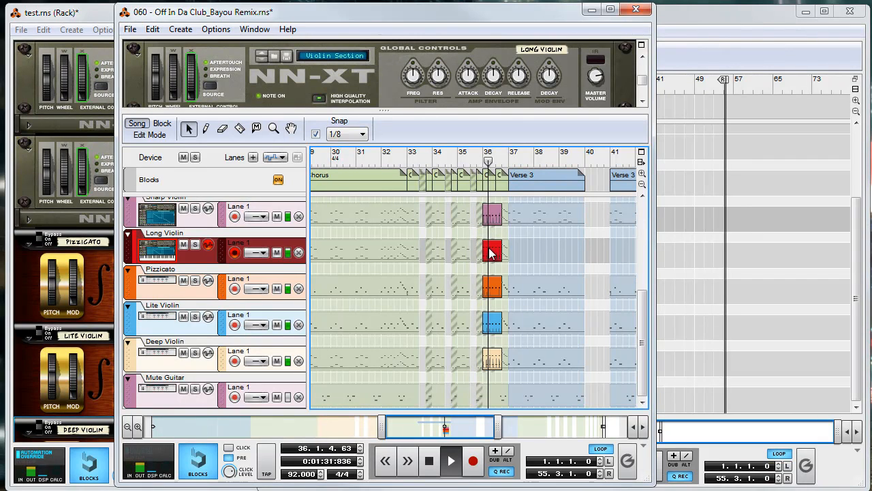
{"action": "key", "text": "space"}
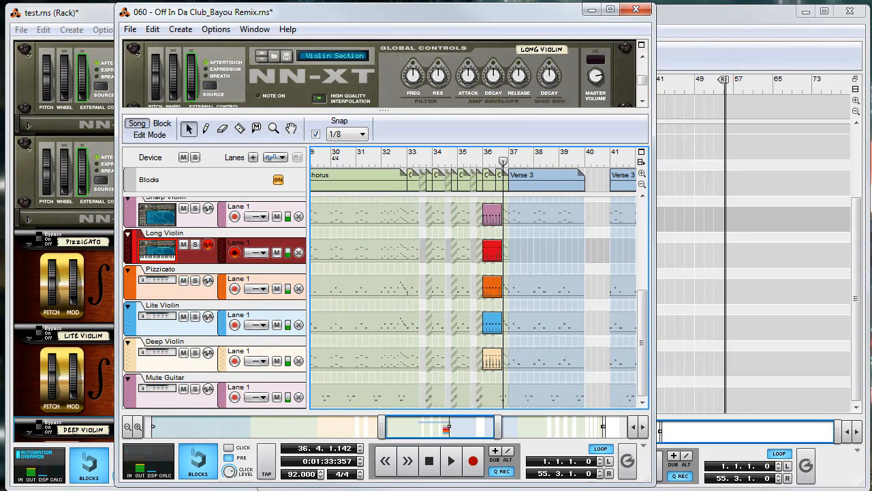
Switch to Sound Forge Pro and play short passages of Off In Da Club between about 1:19 and 1:38.
{"action": "key", "text": "alt+Tab"}
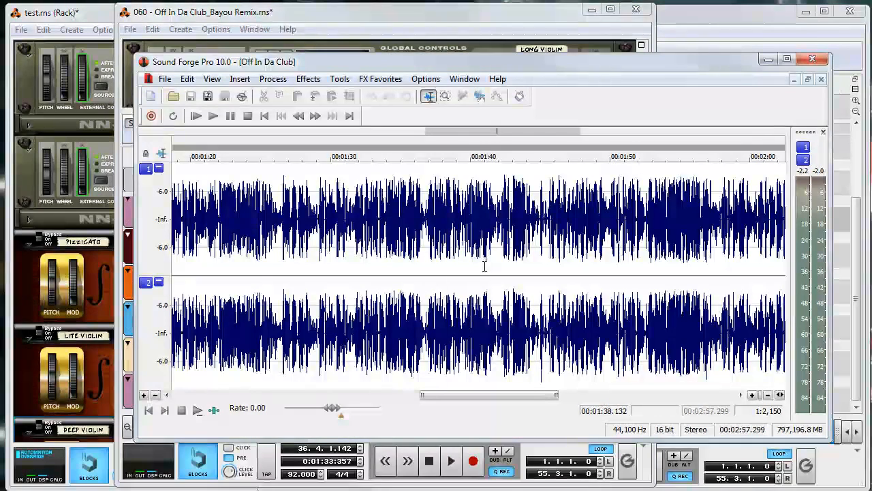
{"action": "left_click_drag", "start_coordinate": [421, 394], "coordinate": [224, 394]}
{"action": "key", "text": "space"}
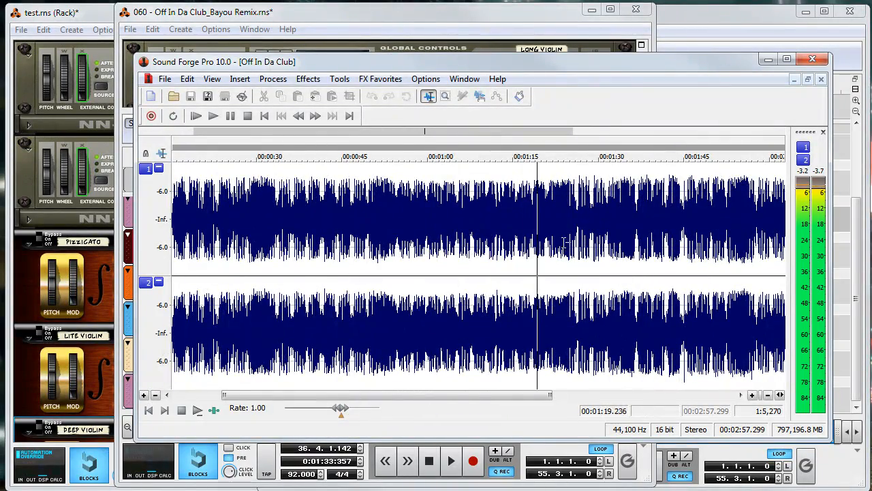
{"action": "left_click_drag", "start_coordinate": [457, 395], "coordinate": [515, 397]}
{"action": "left_click_drag", "start_coordinate": [609, 395], "coordinate": [440, 395]}
{"action": "left_click_drag", "start_coordinate": [411, 395], "coordinate": [504, 397]}
{"action": "key", "text": "space"}
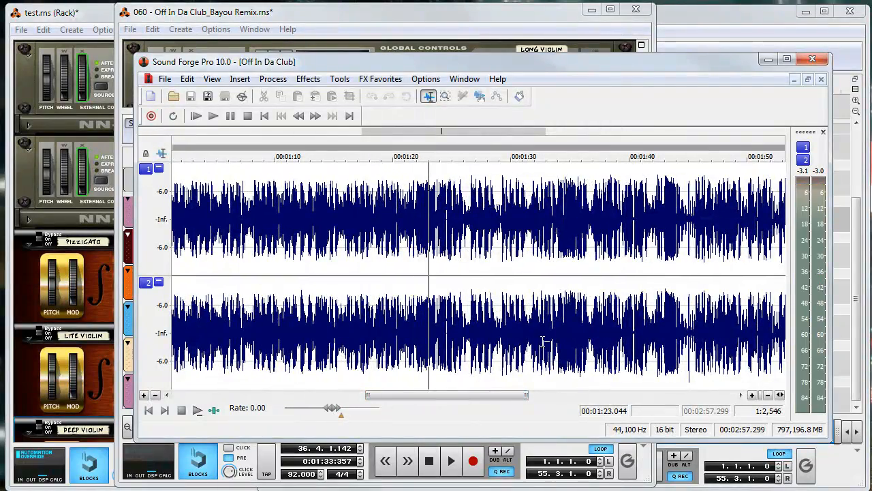
{"action": "key", "text": "space"}
{"action": "key", "text": "space"}
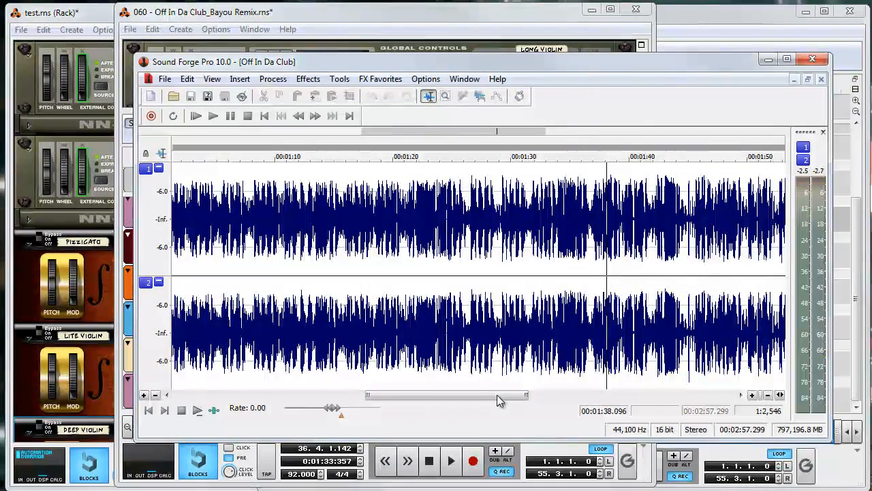
Play short passages of Off In Da Club around 1:49, 0:52 and 1:05.
{"action": "key", "text": "space"}
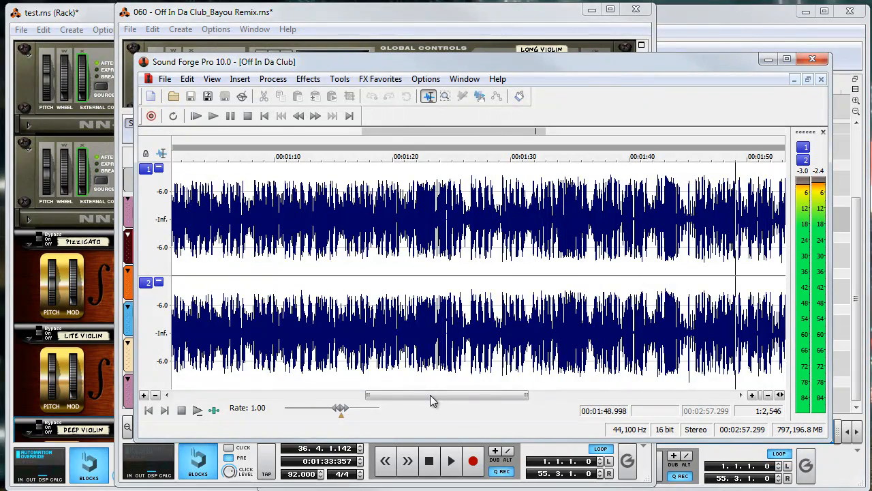
{"action": "left_click_drag", "start_coordinate": [432, 396], "coordinate": [334, 398]}
{"action": "key", "text": "space"}
{"action": "left_click", "coordinate": [304, 333]}
{"action": "key", "text": "space"}
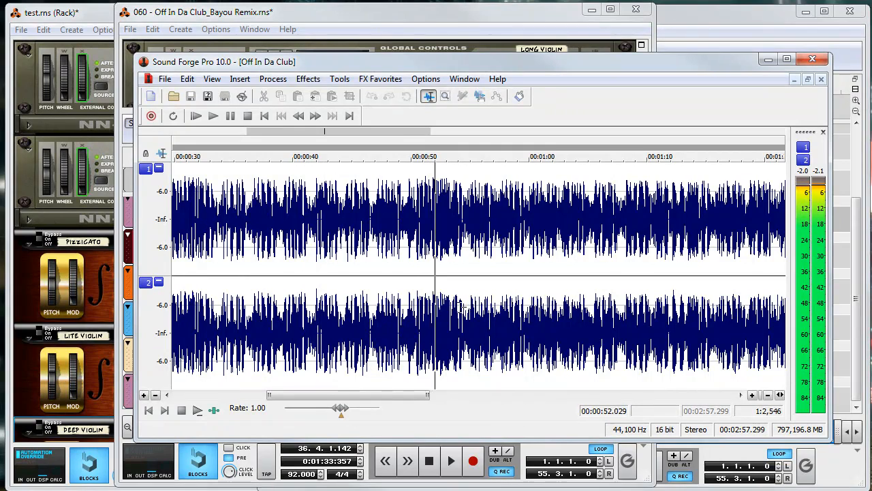
{"action": "left_click", "coordinate": [585, 279]}
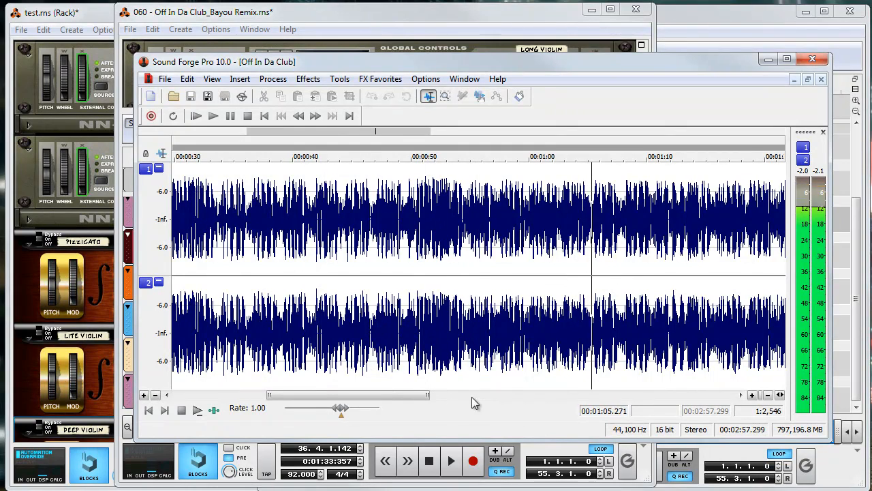
Audition Off In Da Club further on, around 1:13, 1:23 and 1:32.
{"action": "left_click_drag", "start_coordinate": [392, 397], "coordinate": [457, 396]}
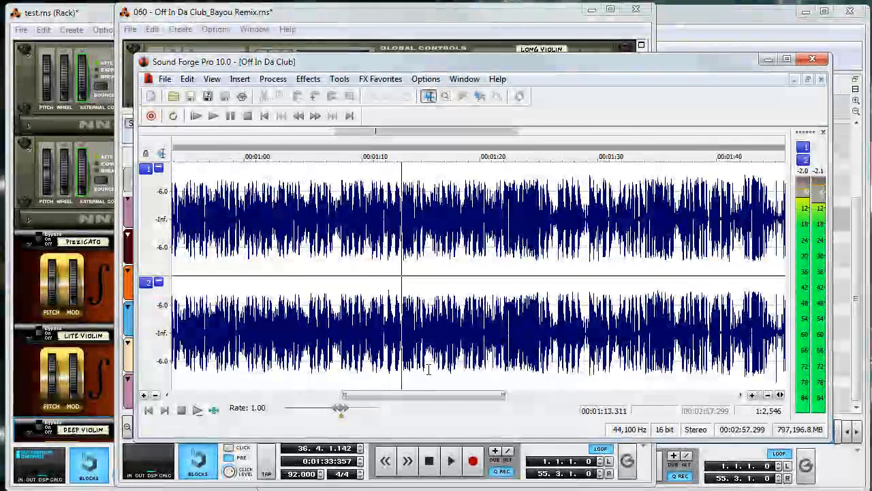
{"action": "left_click", "coordinate": [492, 376]}
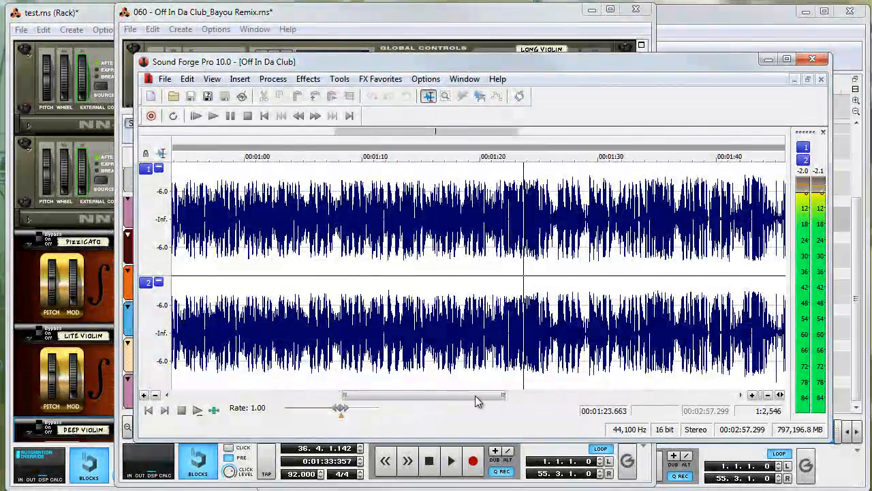
{"action": "left_click_drag", "start_coordinate": [475, 395], "coordinate": [543, 396]}
{"action": "left_click", "coordinate": [371, 305]}
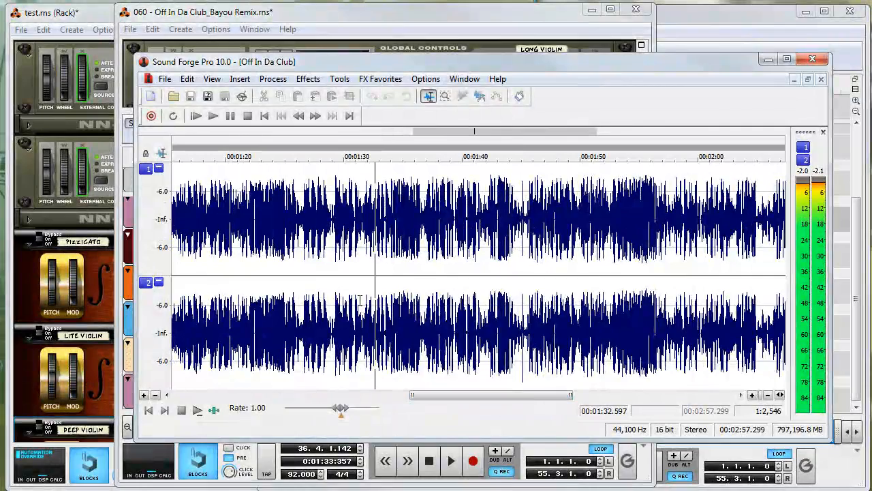
Replay the short passage of Off In Da Club between about 1:31 and 1:34.
{"action": "key", "text": "space"}
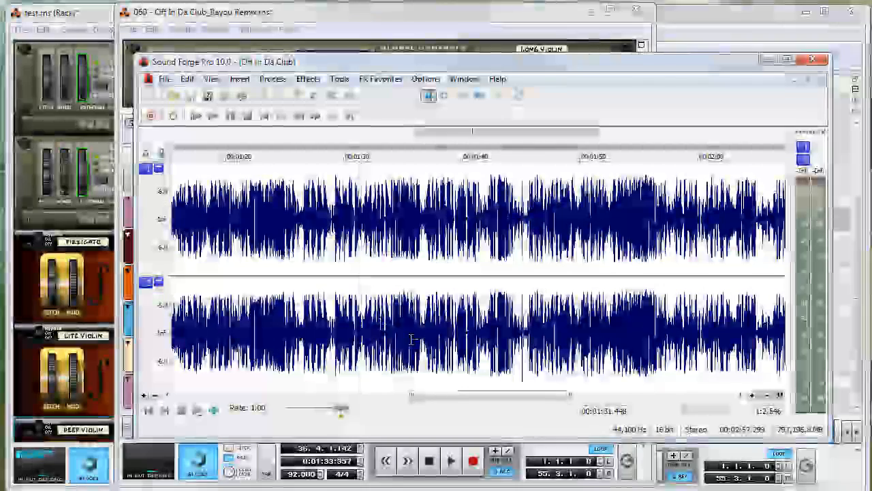
{"action": "key", "text": "space"}
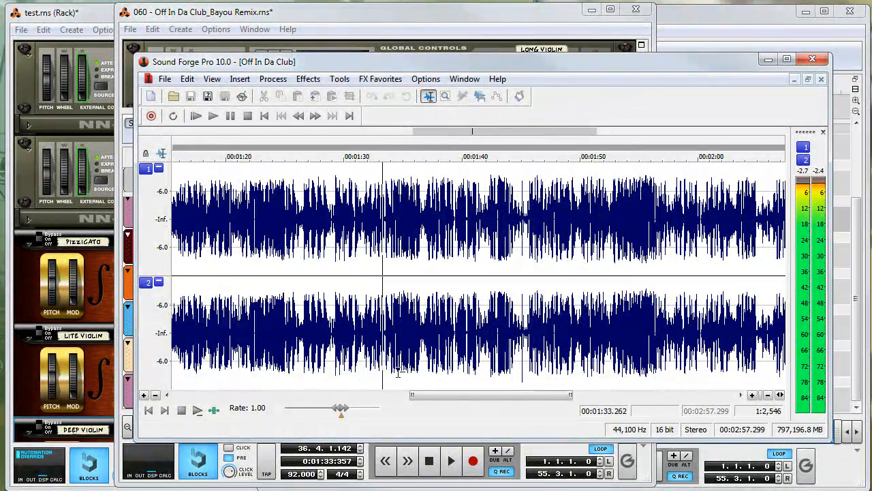
{"action": "key", "text": "space"}
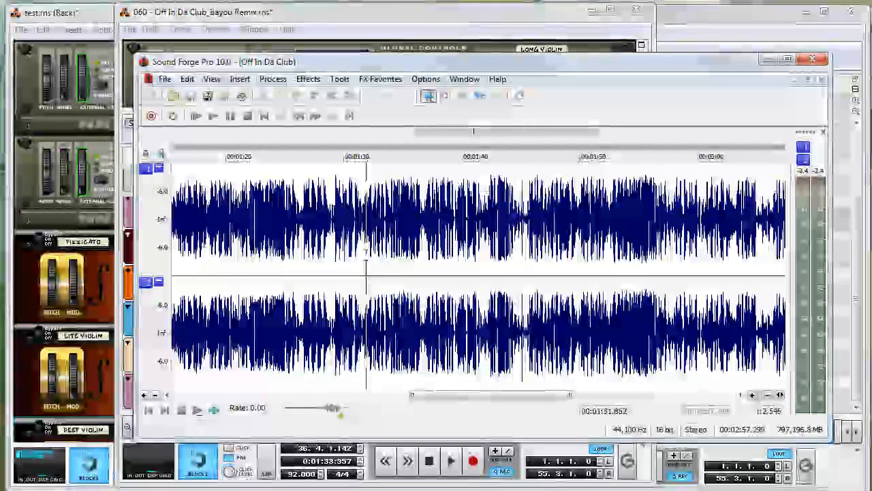
{"action": "left_click", "coordinate": [369, 262]}
{"action": "key", "text": "space"}
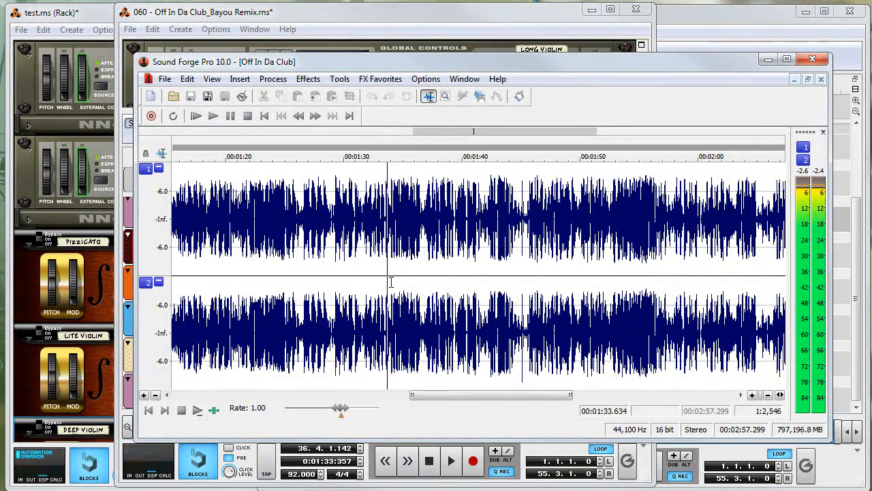
Switch to the Bayou Remix song in Reason and play the bar 36 string clips twice, starting within bar 35.
{"action": "left_click", "coordinate": [679, 20]}
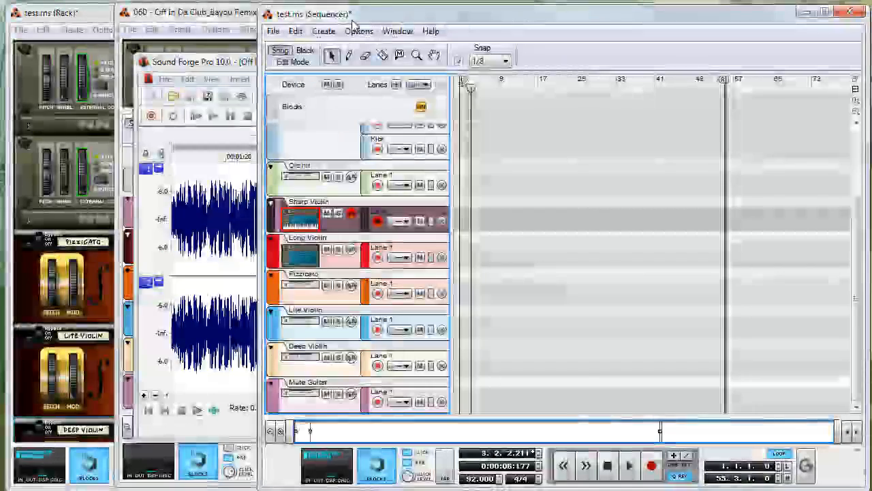
{"action": "left_click", "coordinate": [252, 15]}
{"action": "left_click", "coordinate": [468, 159]}
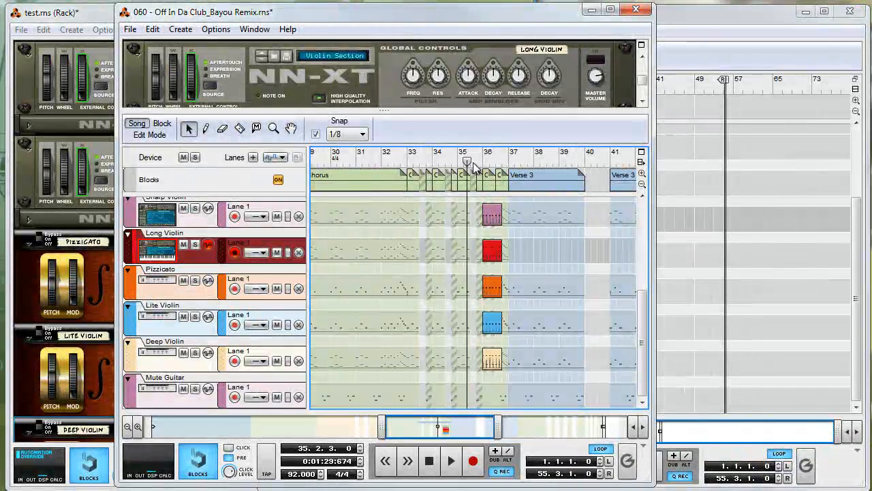
{"action": "key", "text": "space"}
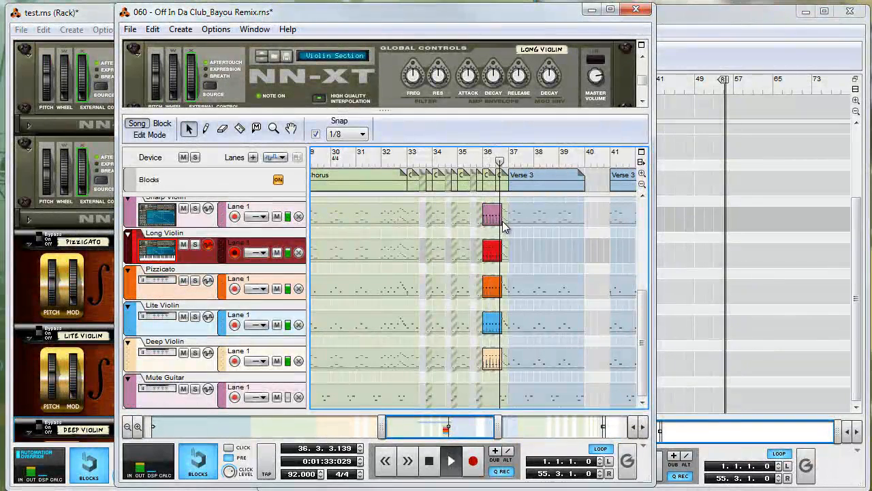
{"action": "left_click", "coordinate": [475, 161]}
{"action": "key", "text": "space"}
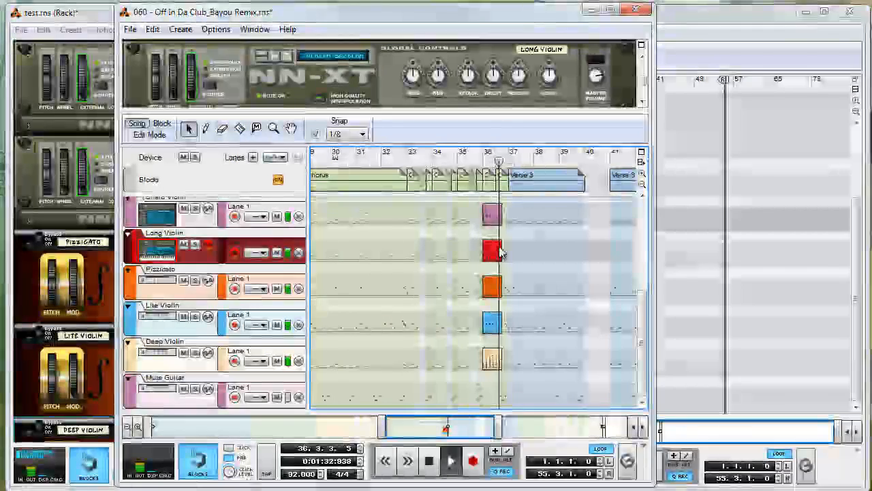
{"action": "key", "text": "space"}
Play Verse 3 from bar 37 into the gap between its two blocks at bar 40.
{"action": "left_click", "coordinate": [509, 162]}
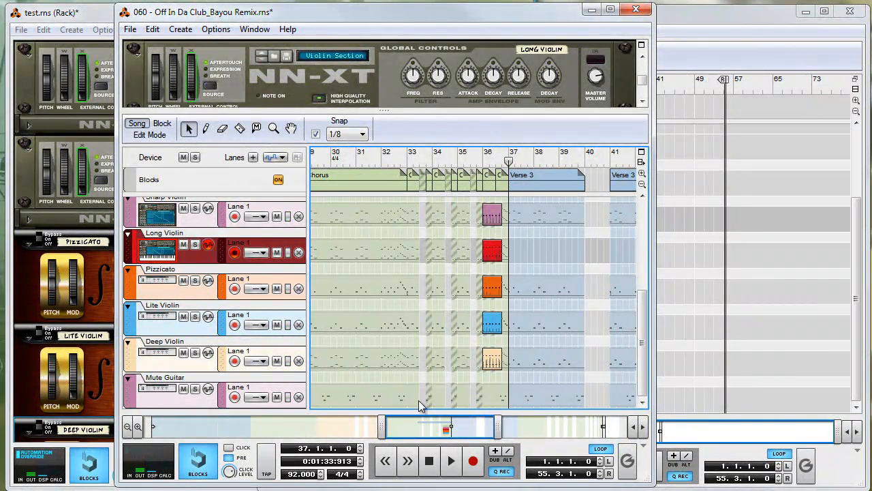
{"action": "left_click_drag", "start_coordinate": [415, 422], "coordinate": [448, 428]}
{"action": "key", "text": "space"}
{"action": "left_click", "coordinate": [475, 162]}
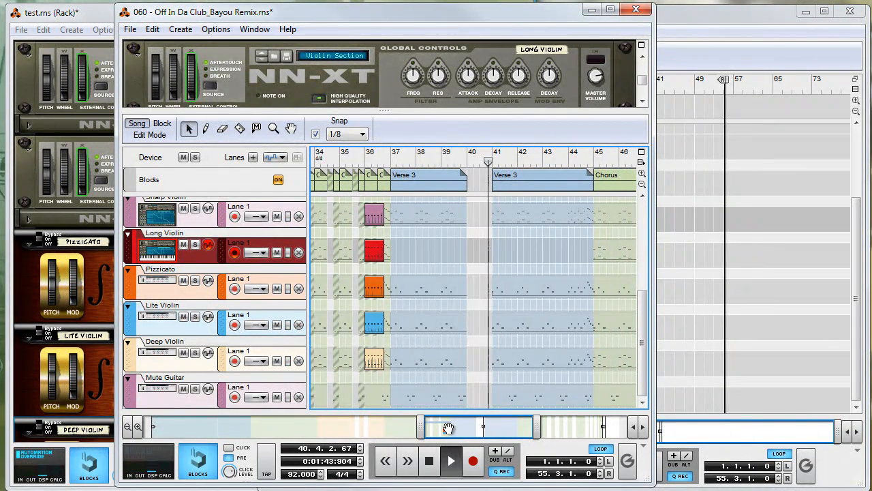
{"action": "key", "text": "space"}
Switch to Sound Forge Pro, play the broken-up ending of Off In Da Club to about 2:54, and dismiss its window.
{"action": "left_click_drag", "start_coordinate": [448, 427], "coordinate": [522, 428]}
{"action": "left_click", "coordinate": [749, 59]}
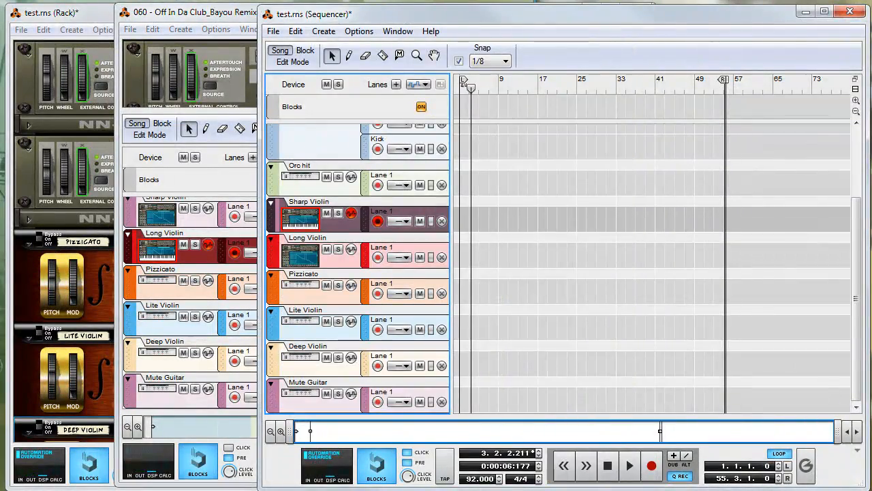
{"action": "key", "text": "alt+Tab"}
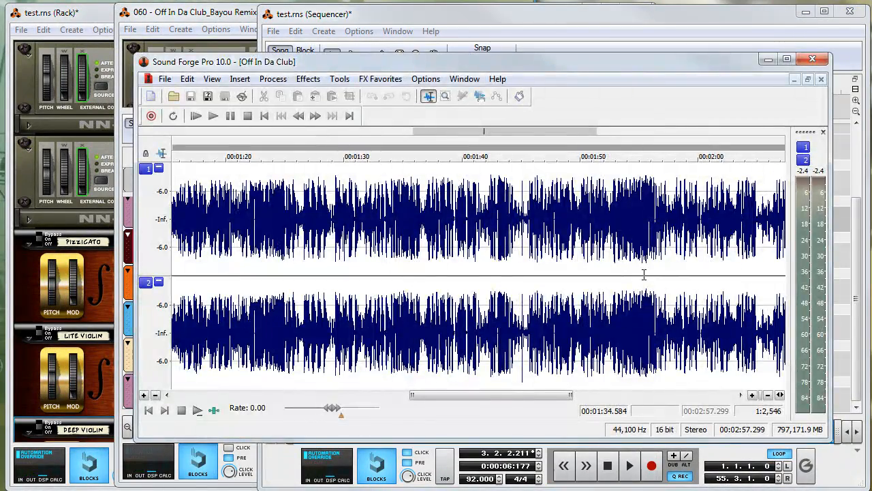
{"action": "left_click_drag", "start_coordinate": [450, 400], "coordinate": [583, 401]}
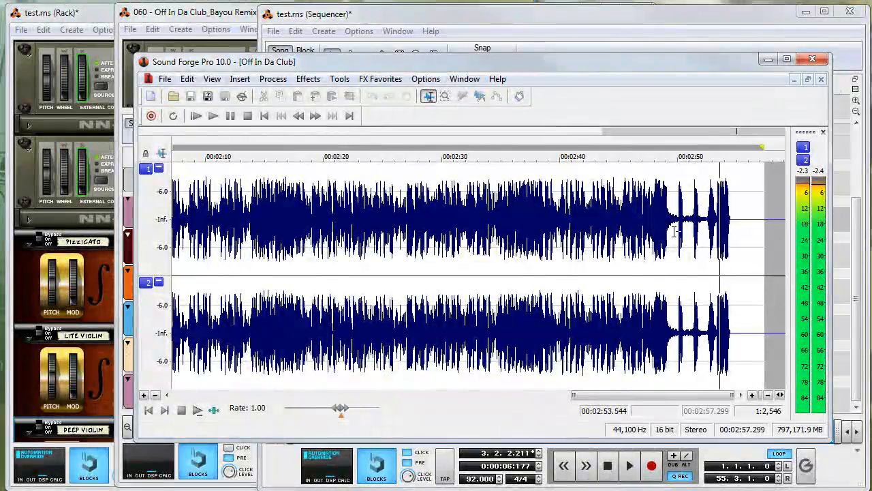
{"action": "left_click", "coordinate": [812, 59]}
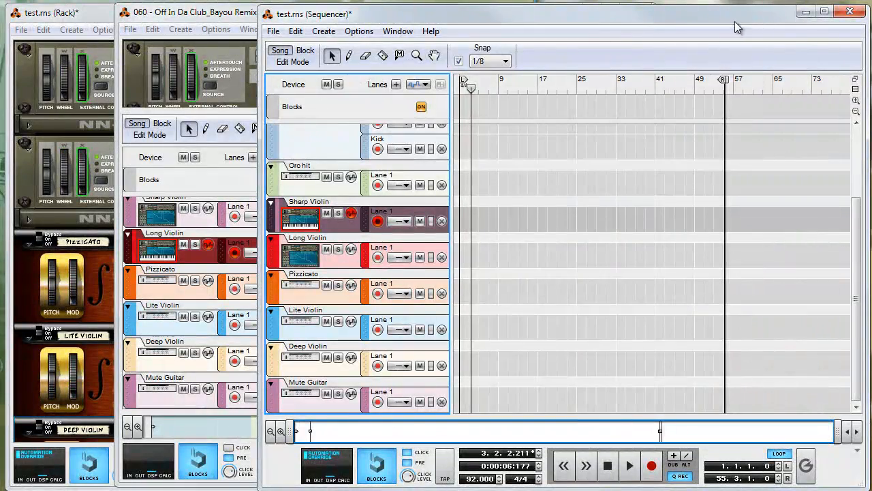
Return to the Bayou Remix song in Reason and play the chopped-up final Chorus from bar 48 to the end past bar 55.
{"action": "left_click", "coordinate": [199, 7]}
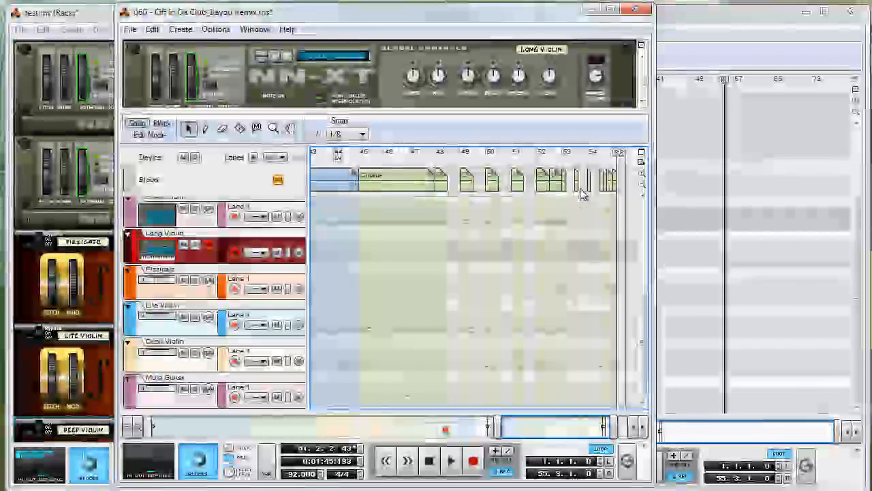
{"action": "left_click", "coordinate": [441, 161]}
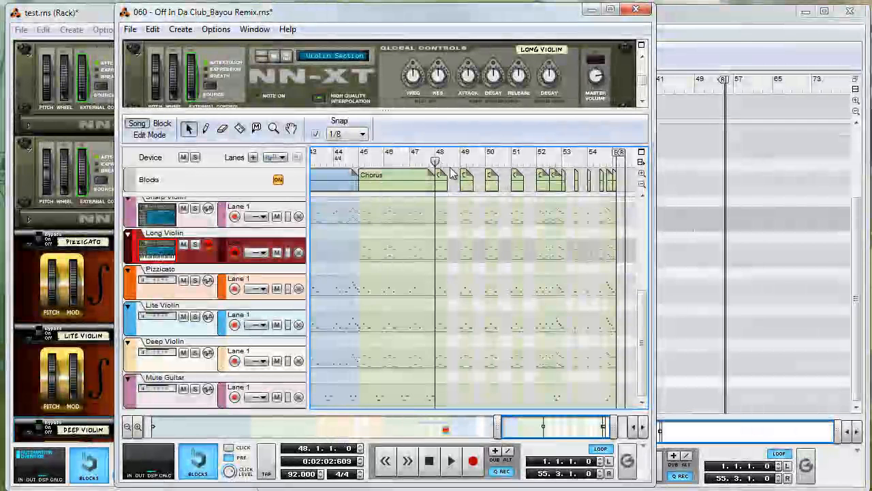
{"action": "key", "text": "space"}
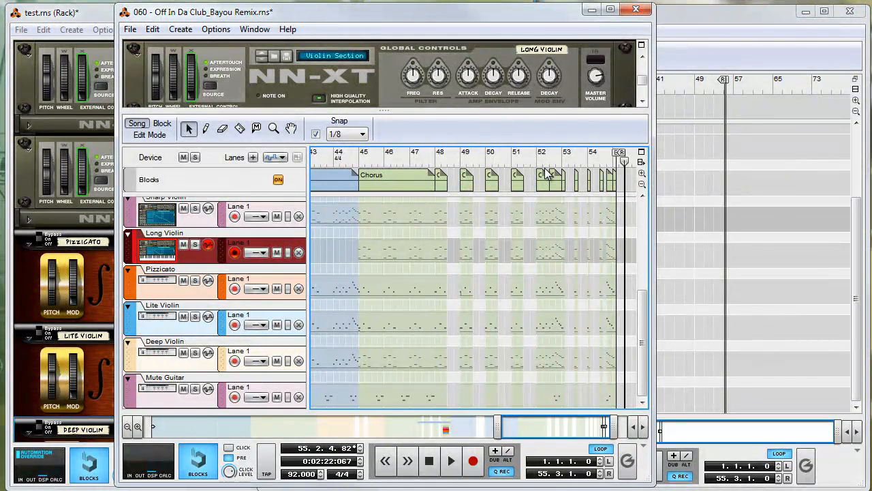
Examine the final Chorus by moving the song position between bars 45, 46, 48 and 49.
{"action": "left_click_drag", "start_coordinate": [422, 158], "coordinate": [360, 158]}
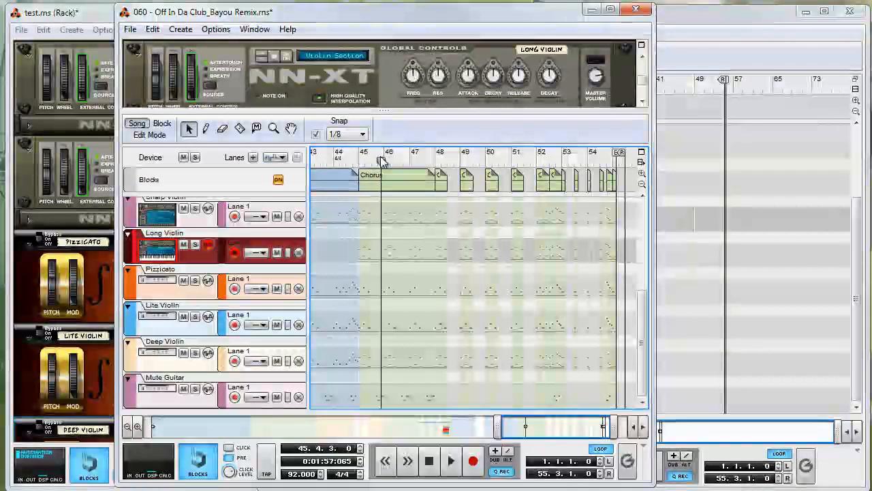
{"action": "left_click", "coordinate": [384, 161]}
{"action": "left_click_drag", "start_coordinate": [383, 161], "coordinate": [436, 159]}
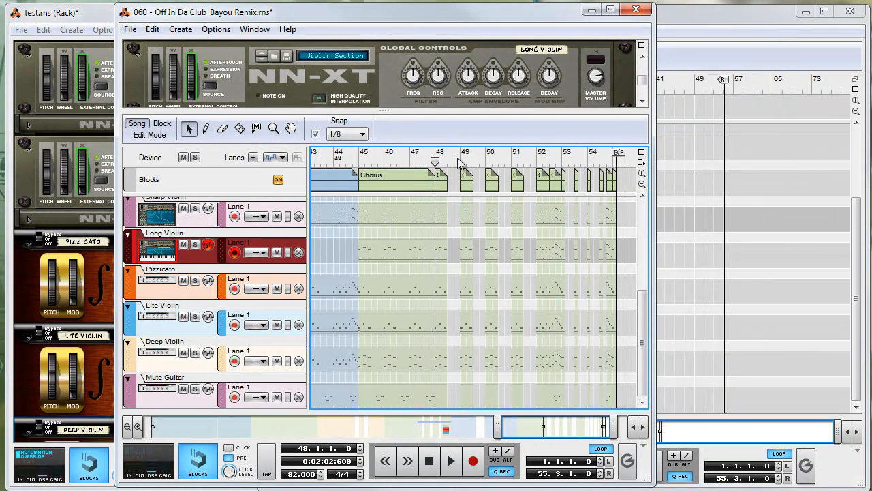
{"action": "left_click", "coordinate": [459, 161]}
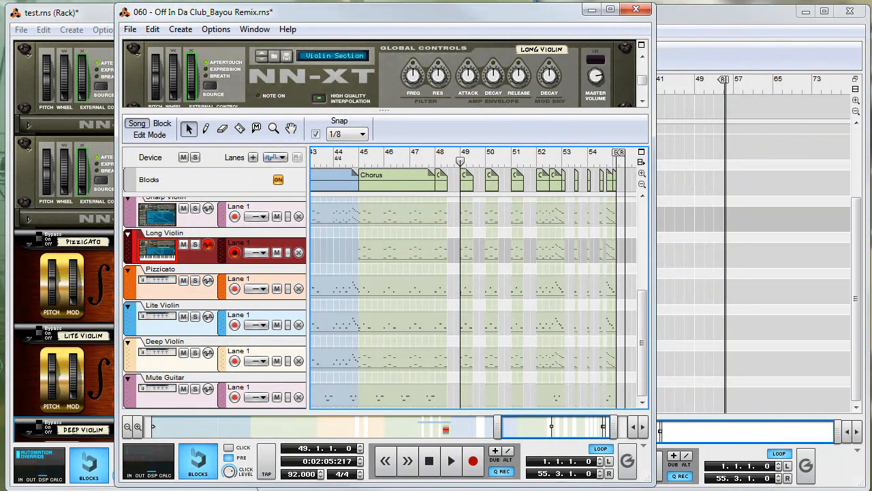
{"action": "left_click", "coordinate": [357, 167]}
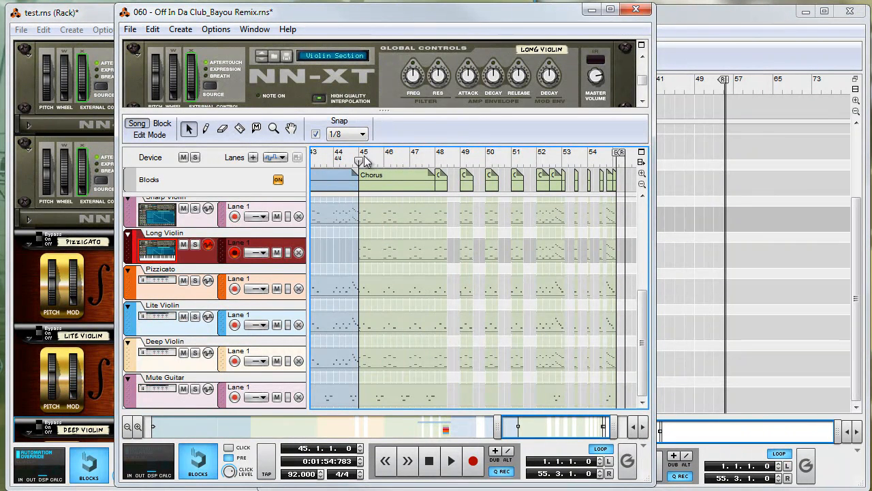
{"action": "left_click_drag", "start_coordinate": [363, 160], "coordinate": [383, 162]}
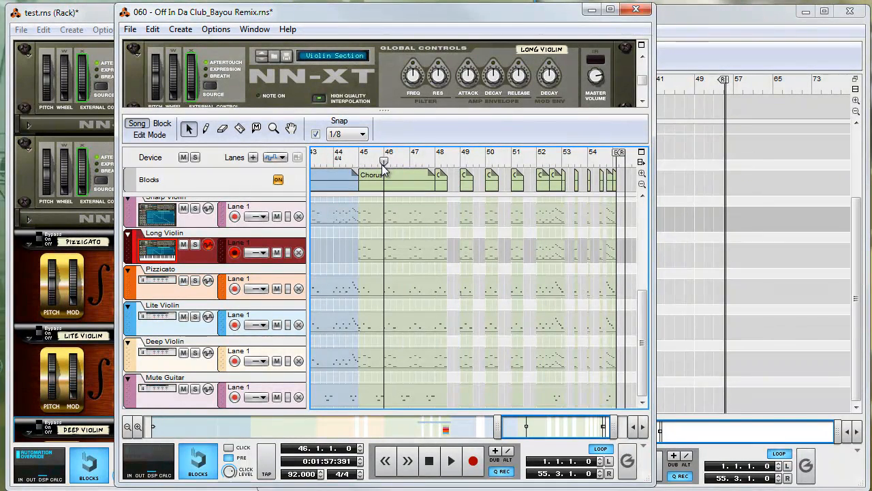